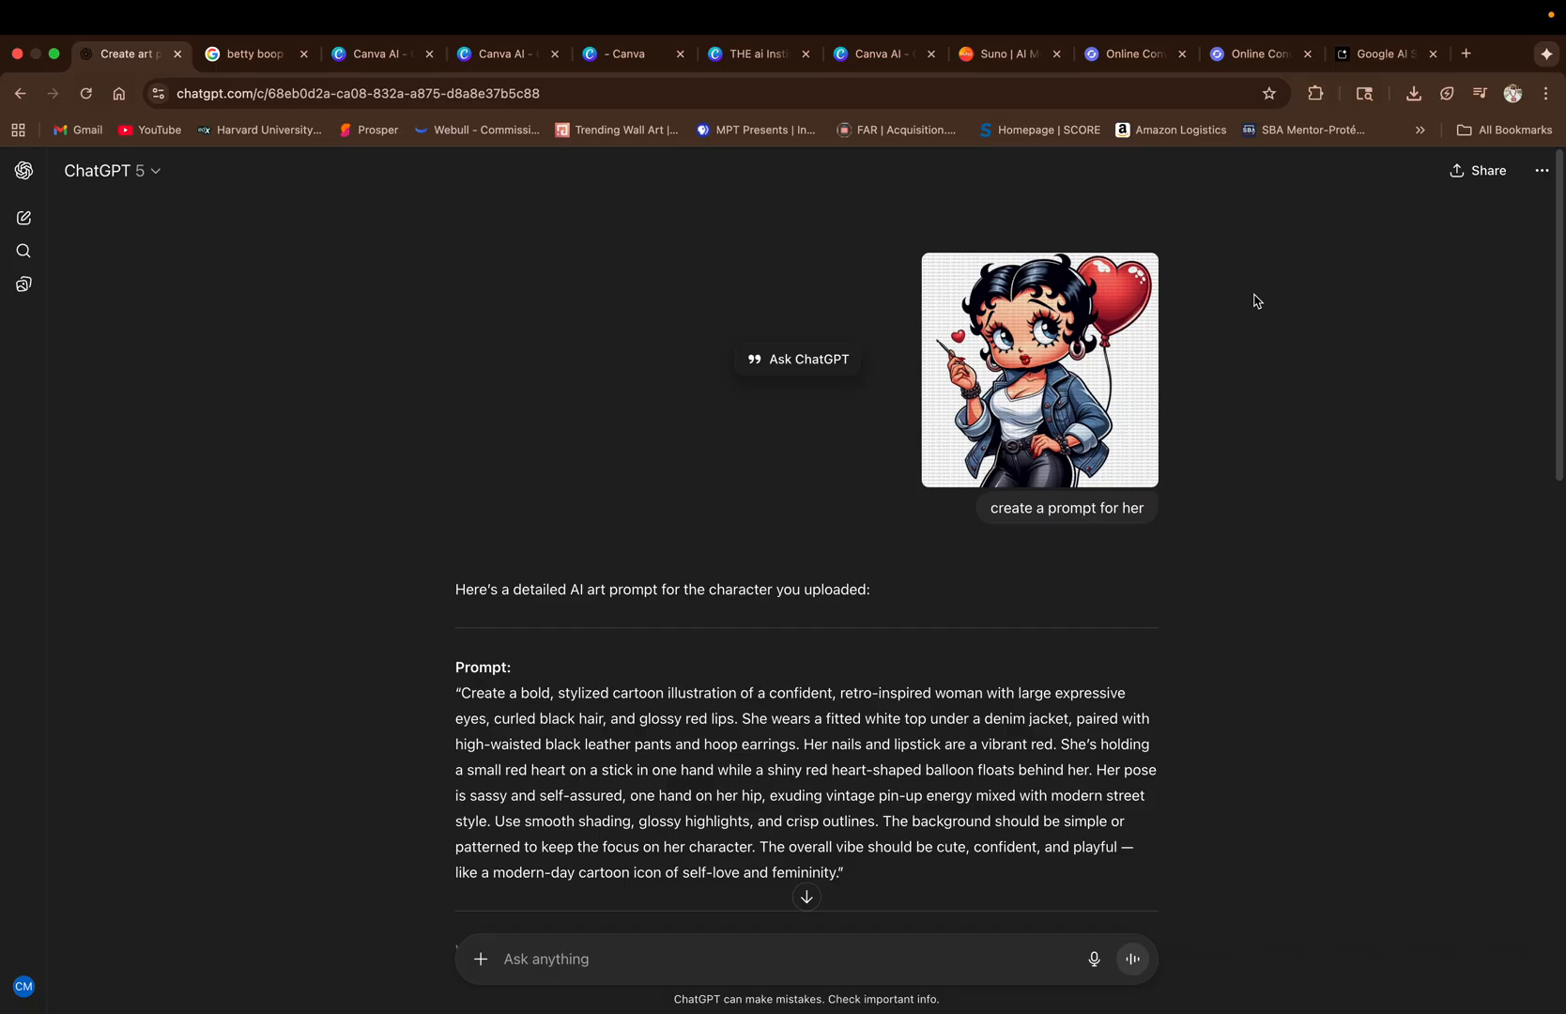
In a new chat, submit "create script for 2 minutes of the president talking about why we should decrease tariffs and how it affects the American economy.".
{"action": "left_click", "coordinate": [20, 219]}
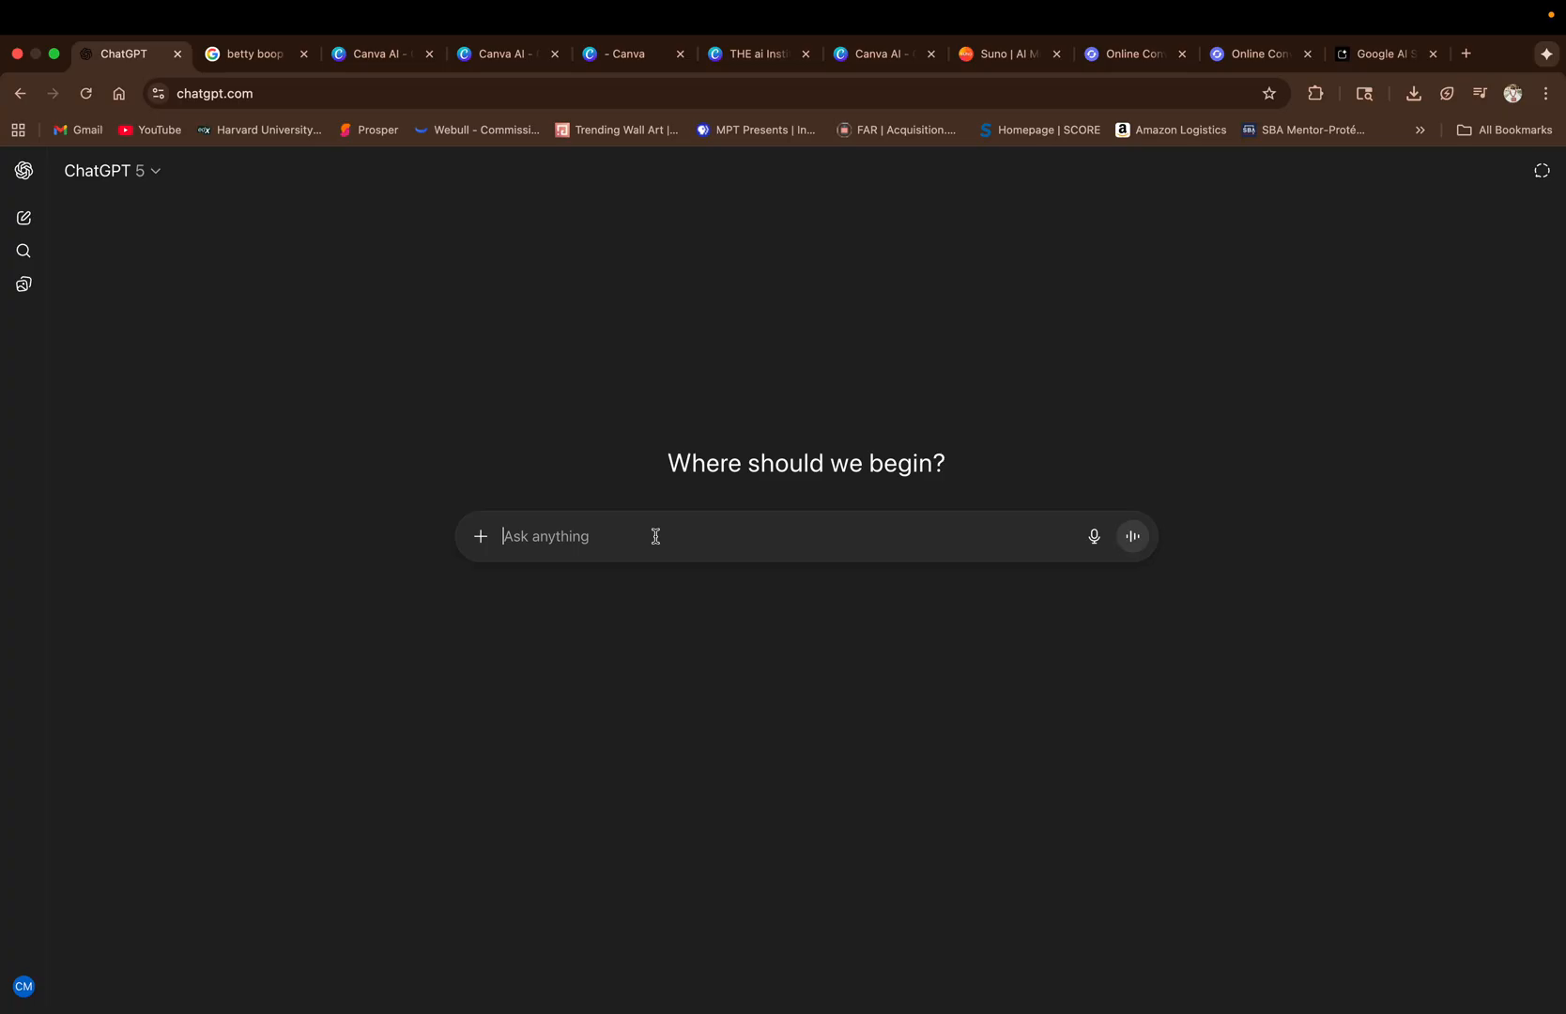
{"action": "type", "text": "crea"}
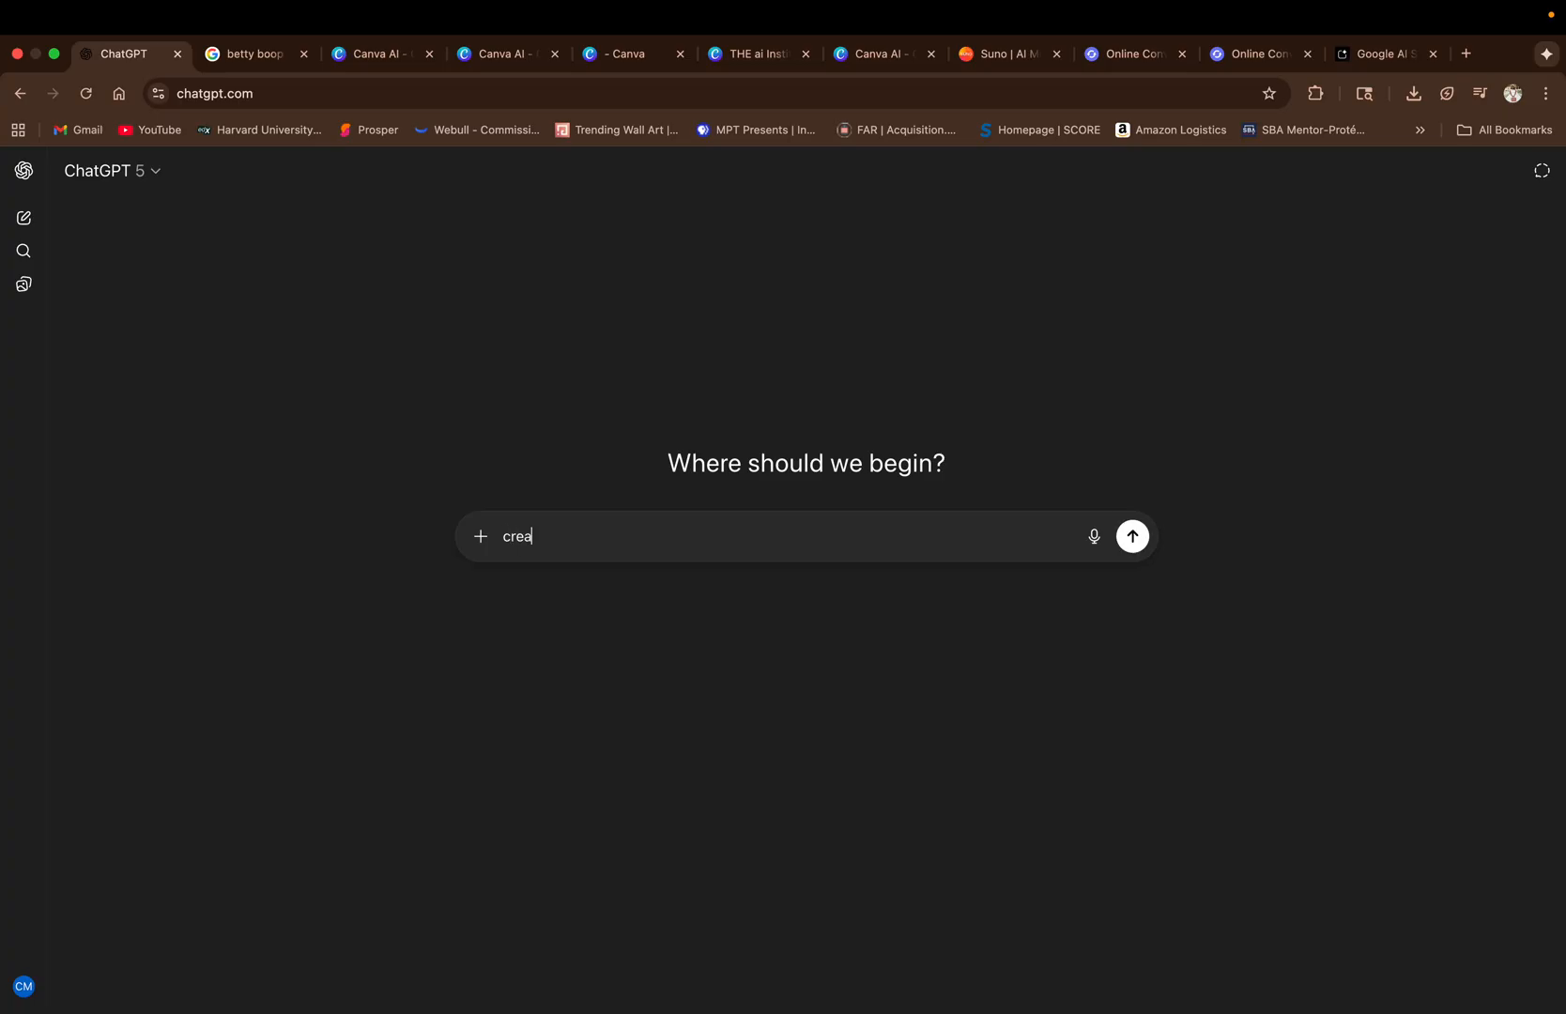
{"action": "type", "text": "ten a"}
{"action": "key", "text": "BackSpace"}
{"action": "key", "text": "BackSpace"}
{"action": "key", "text": "BackSpace"}
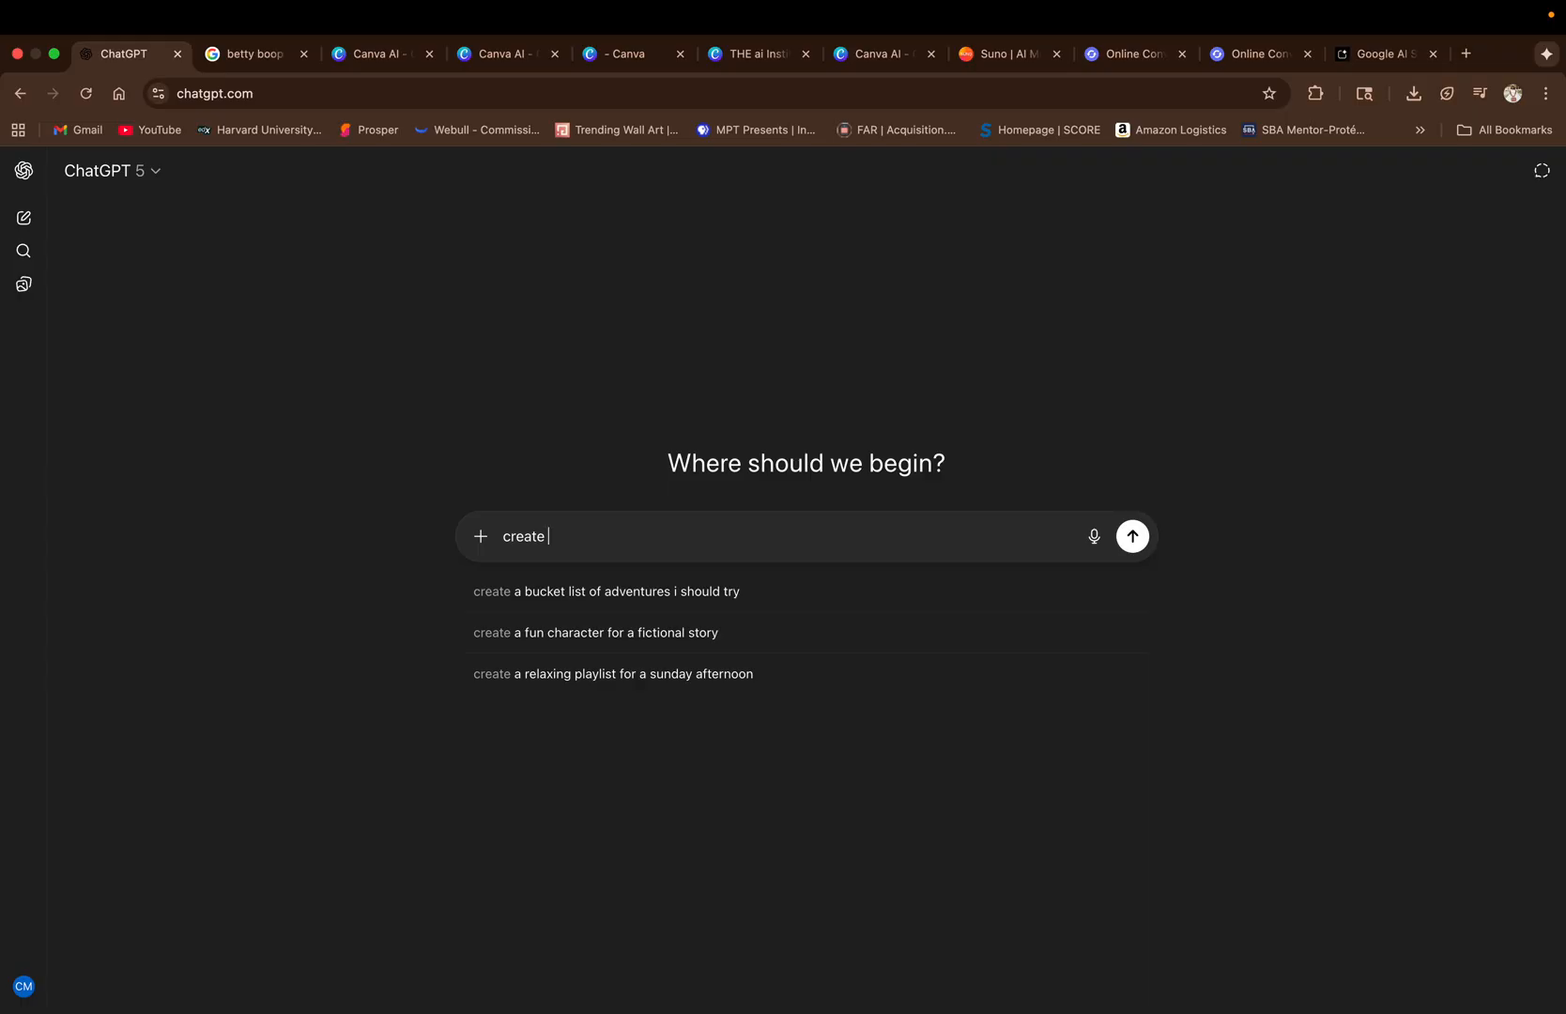
{"action": "type", "text": "script "}
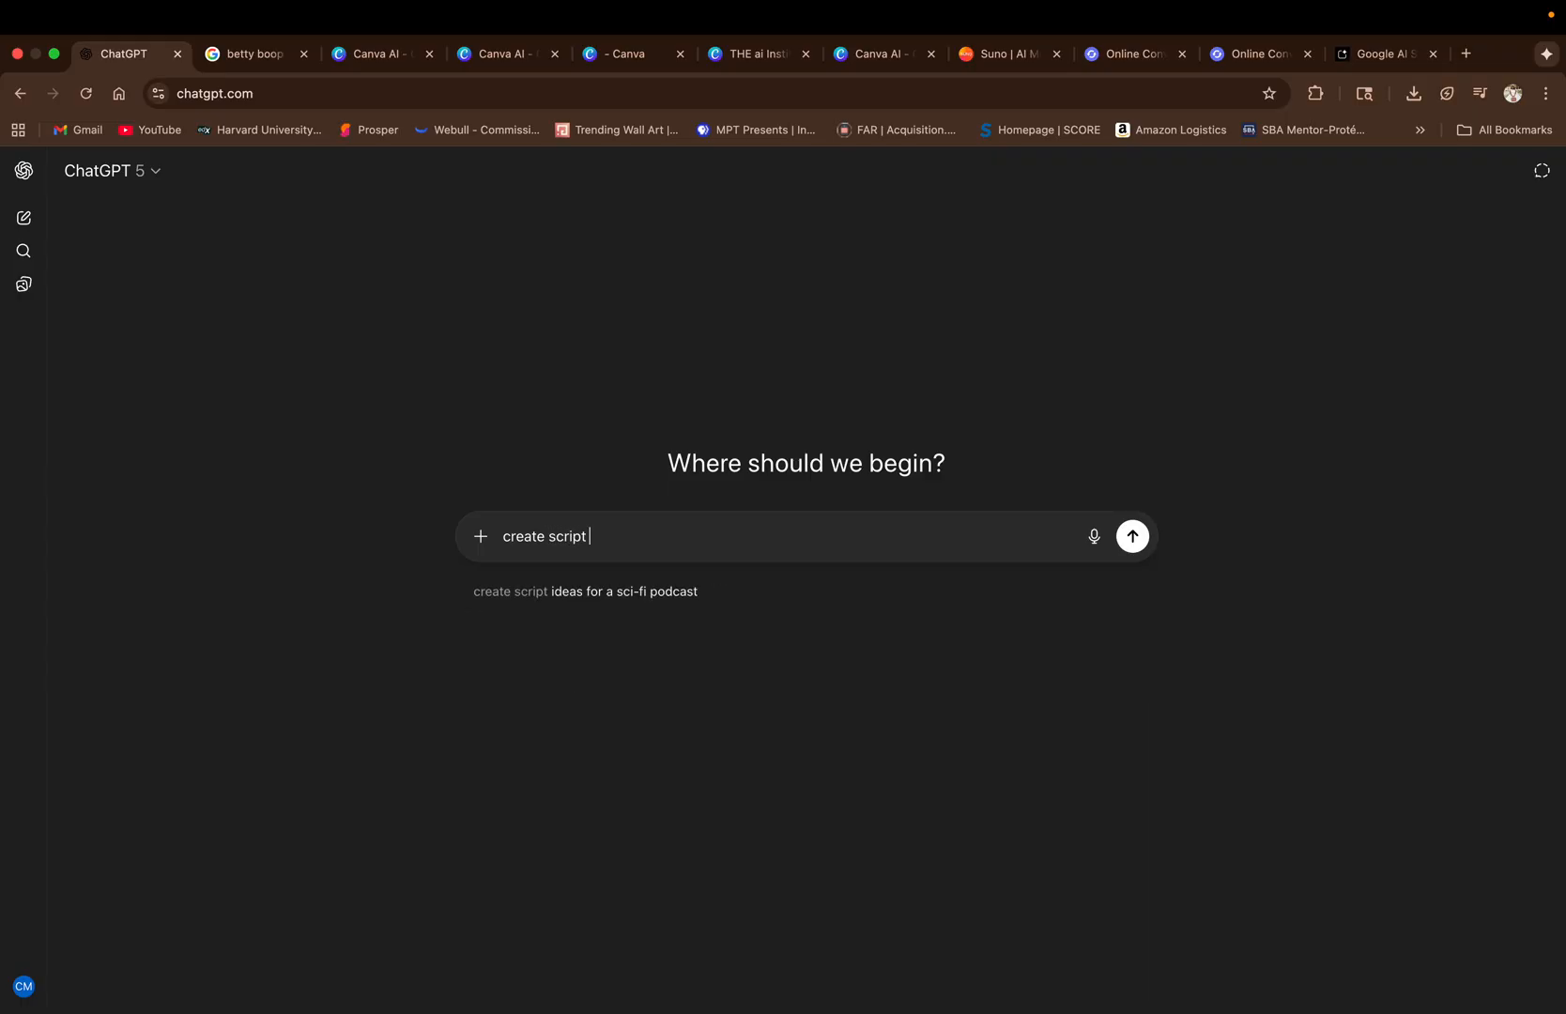
{"action": "type", "text": "for"}
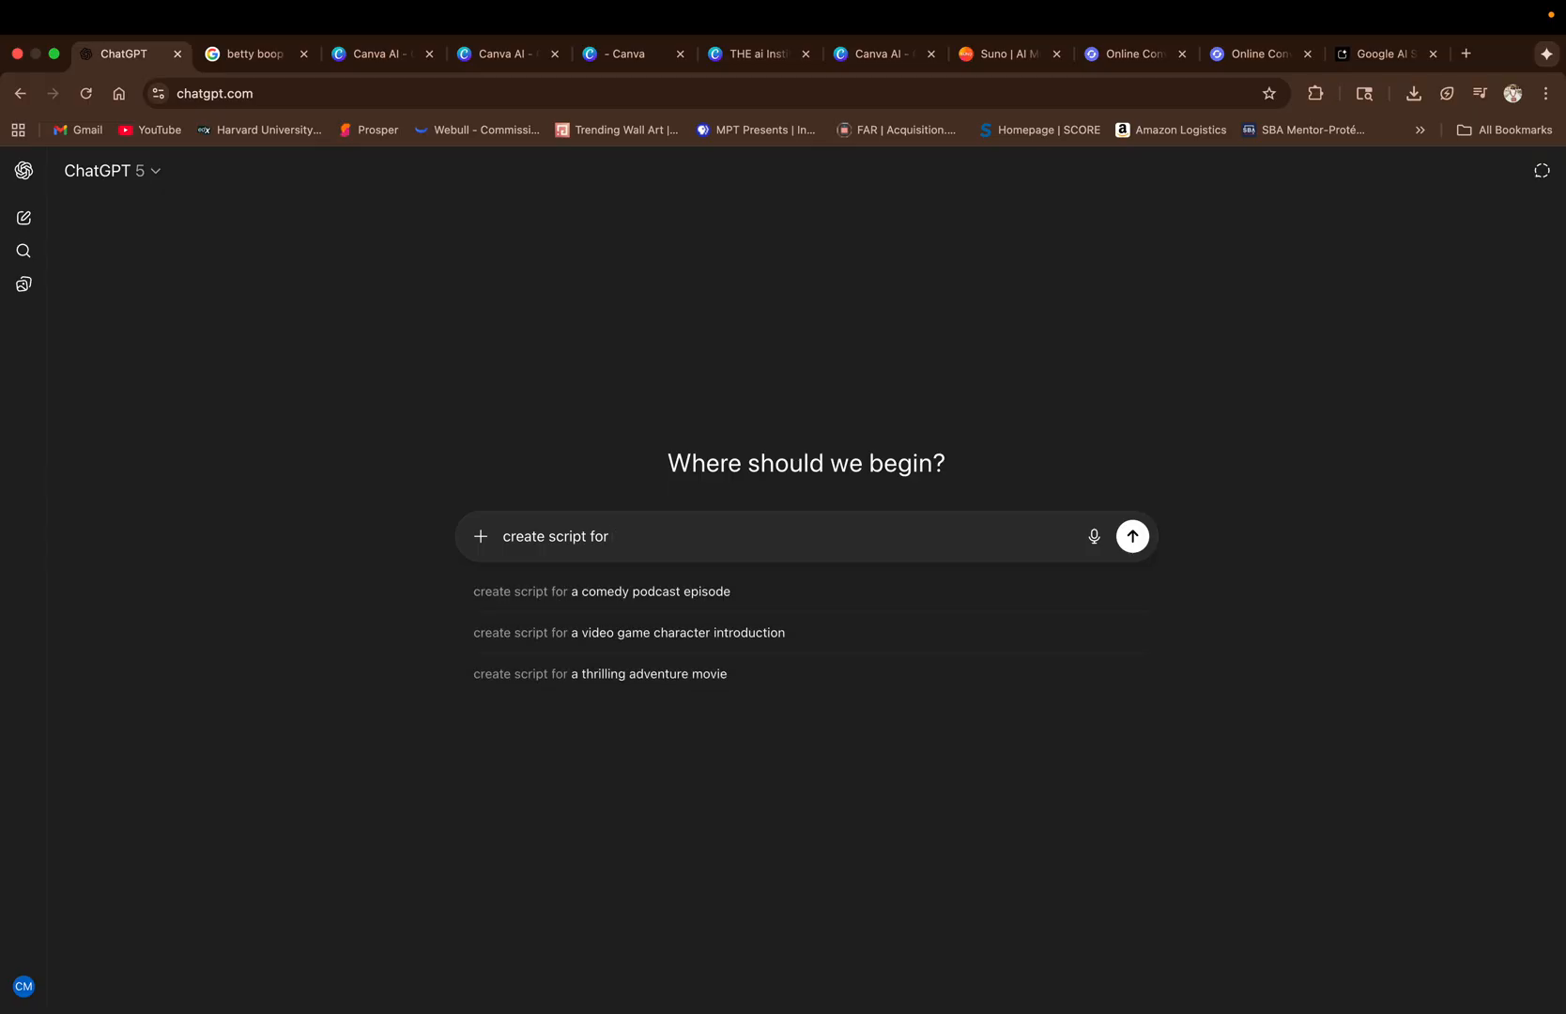
{"action": "type", "text": " 2 min"}
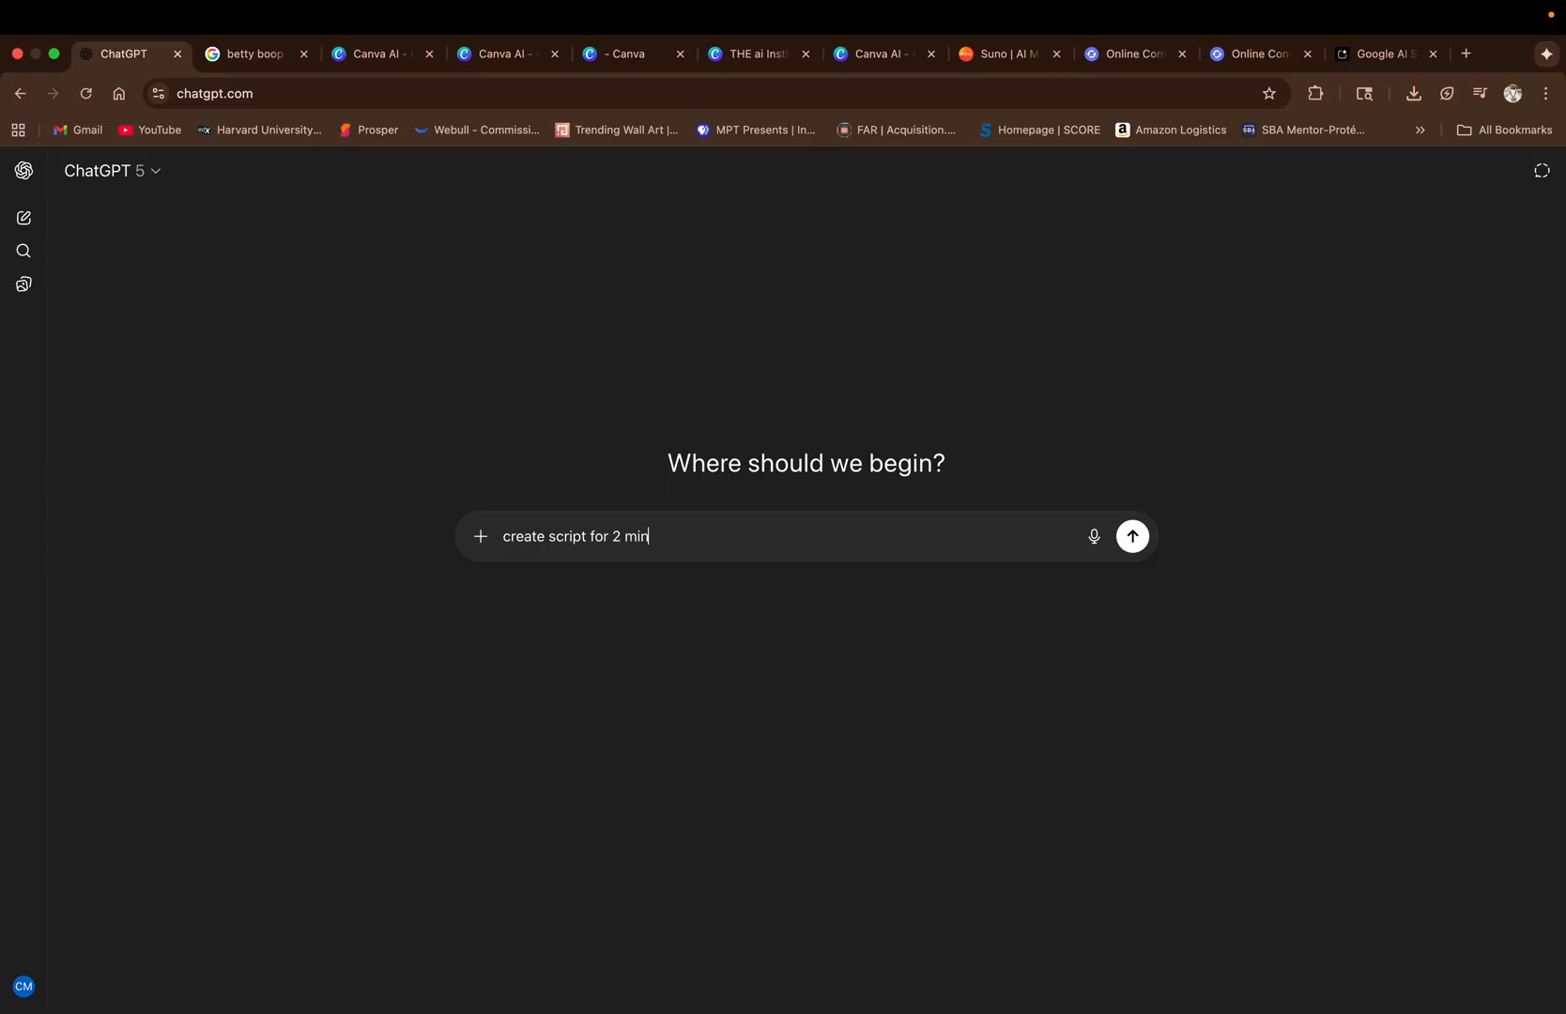
{"action": "type", "text": "utes of the president tal"}
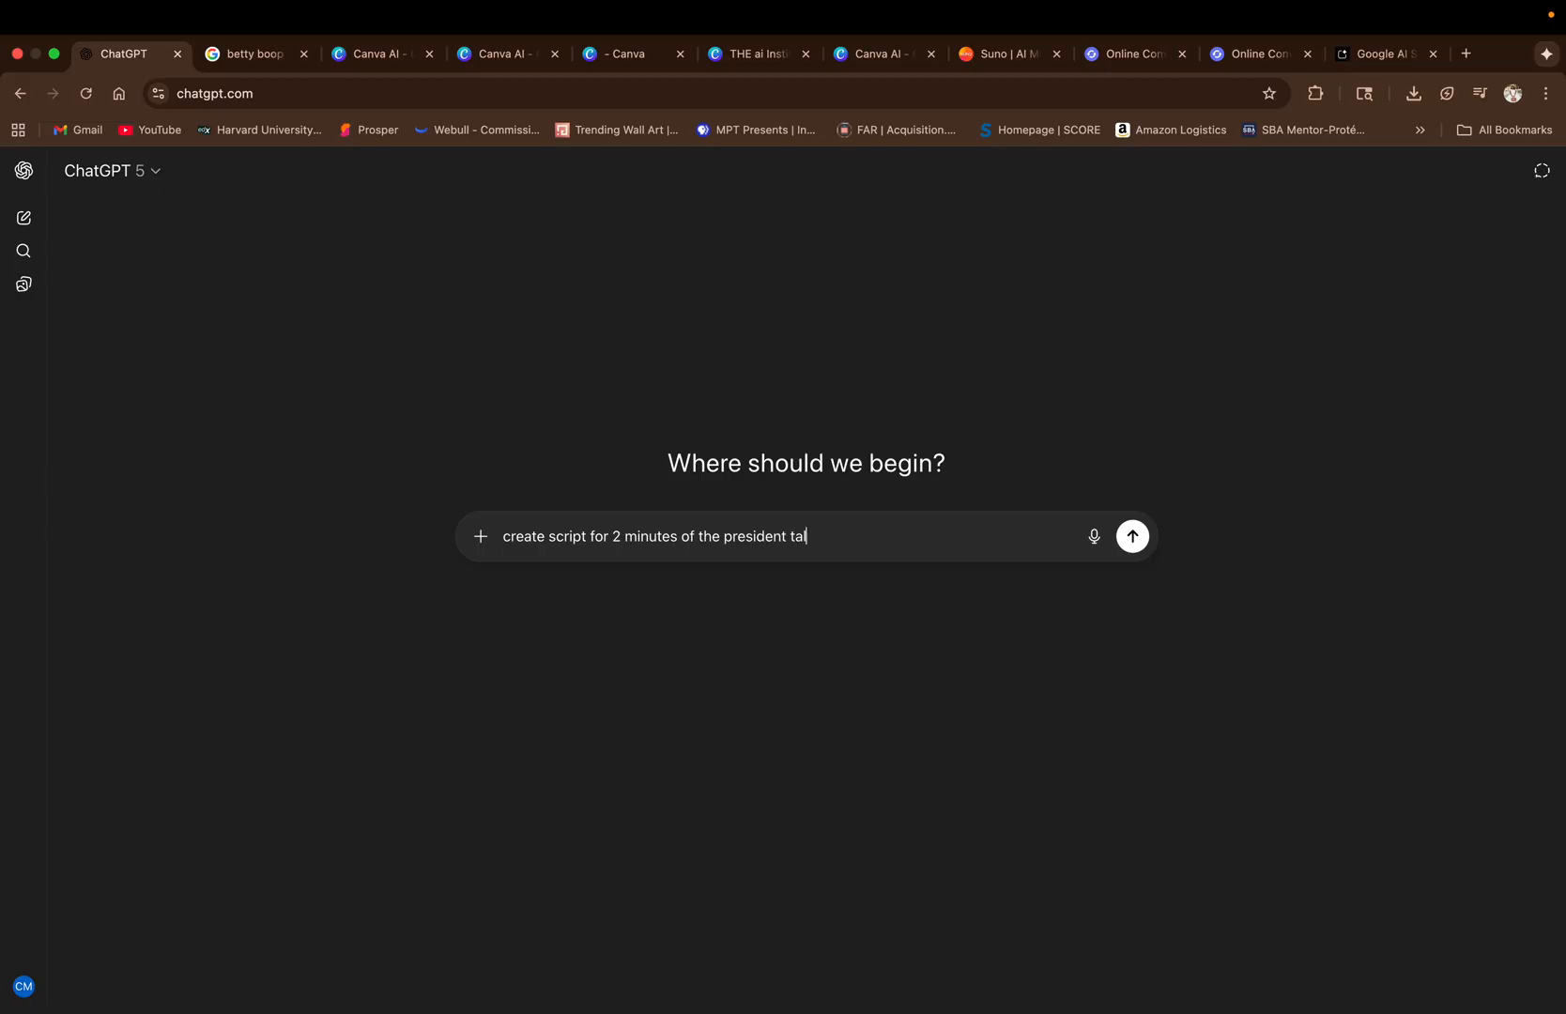
{"action": "type", "text": "king about why we should de"}
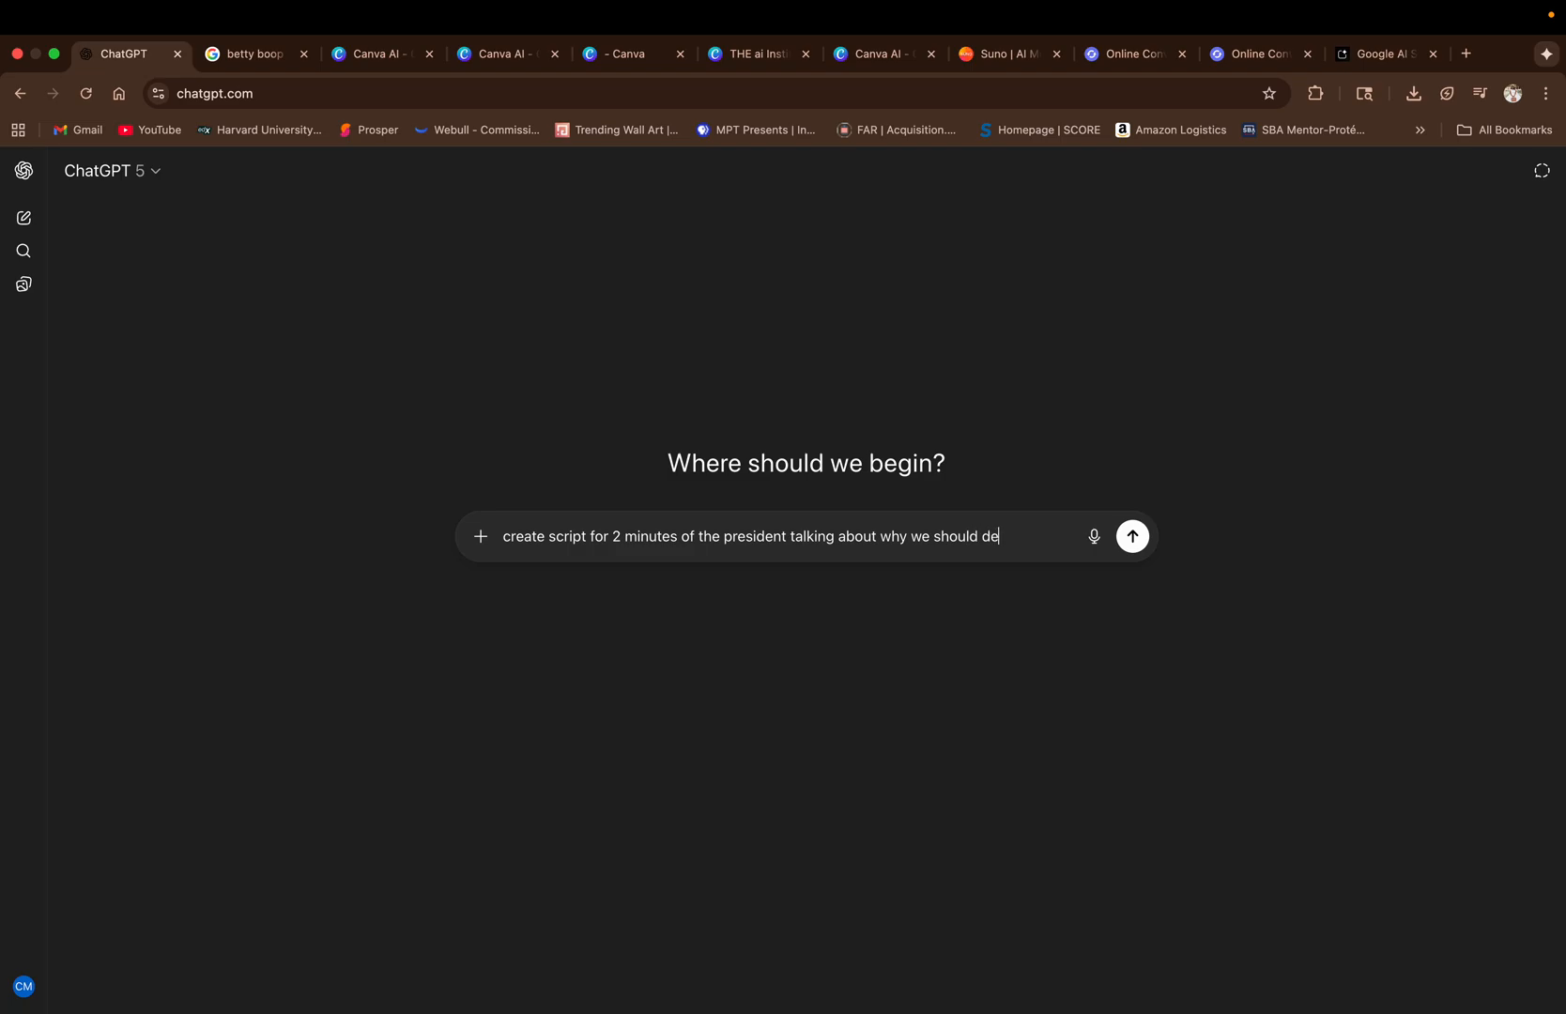
{"action": "type", "text": "crease tariffs a"}
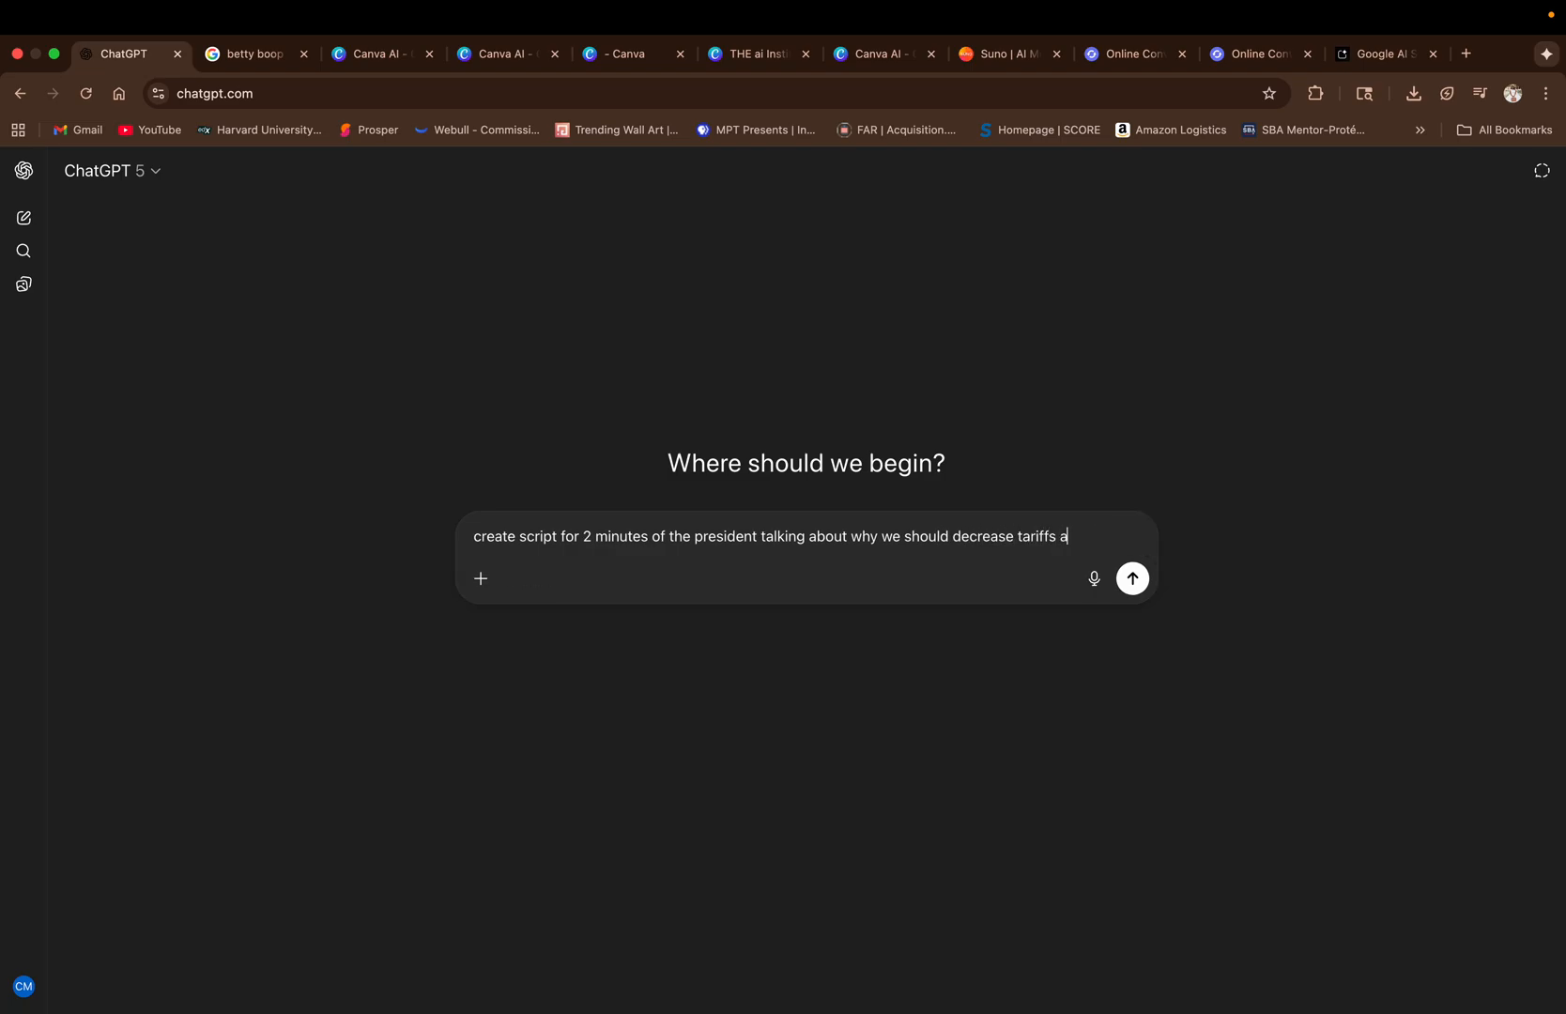
{"action": "type", "text": "nd how it af"}
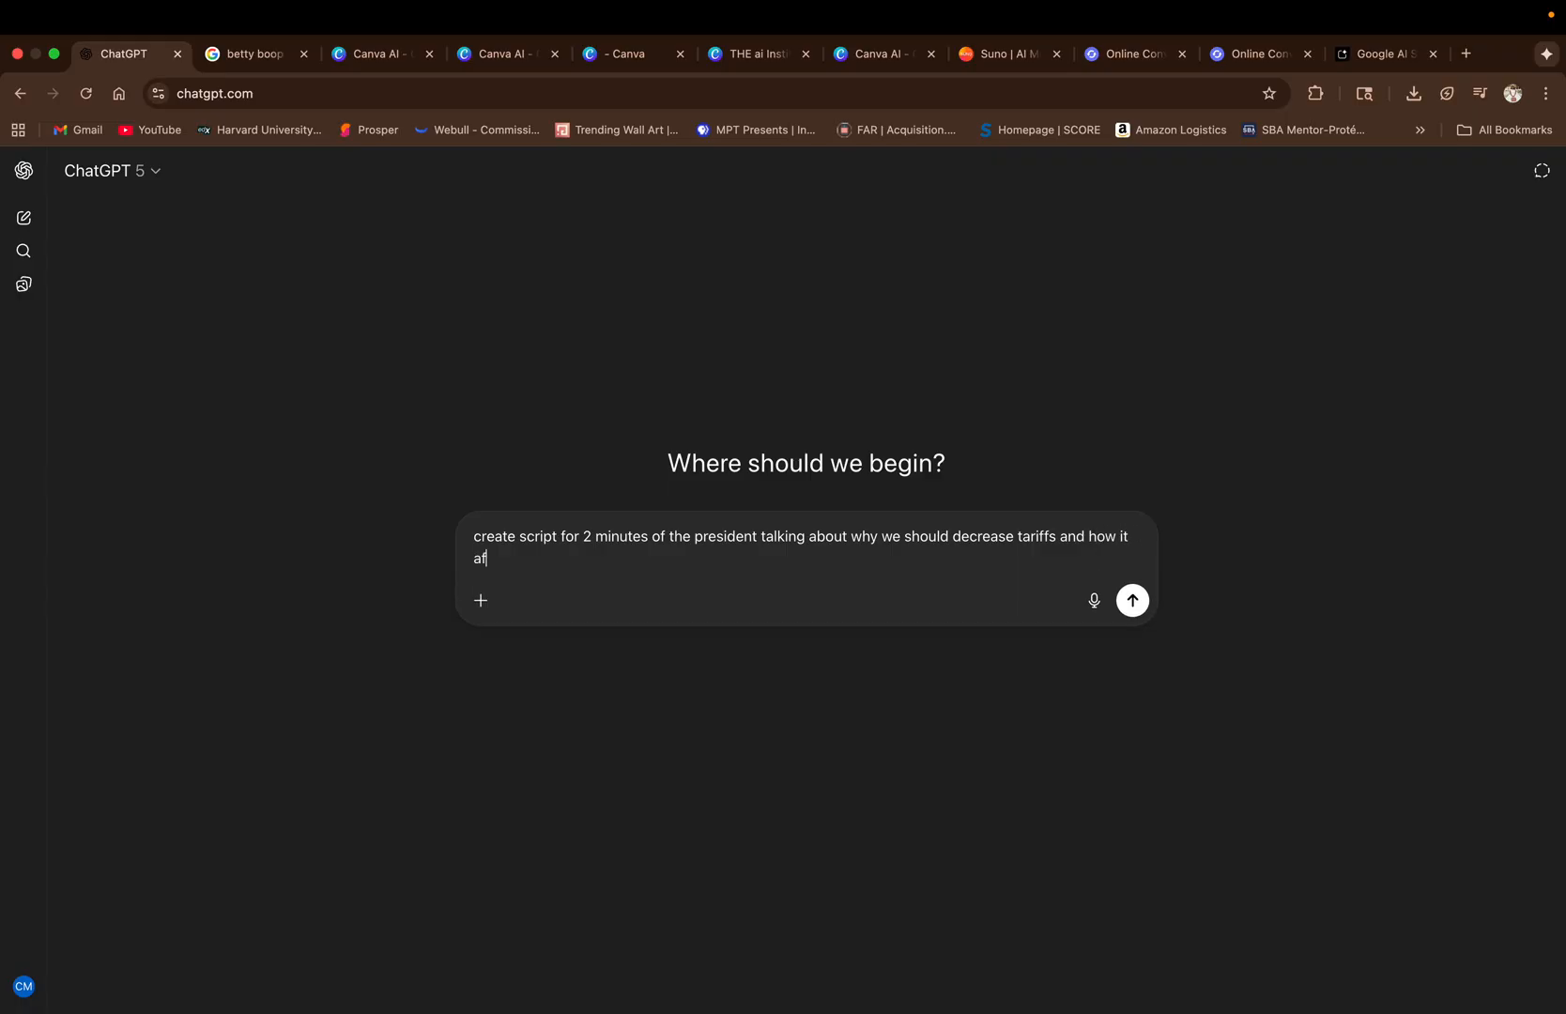
{"action": "type", "text": "fects the American economy."}
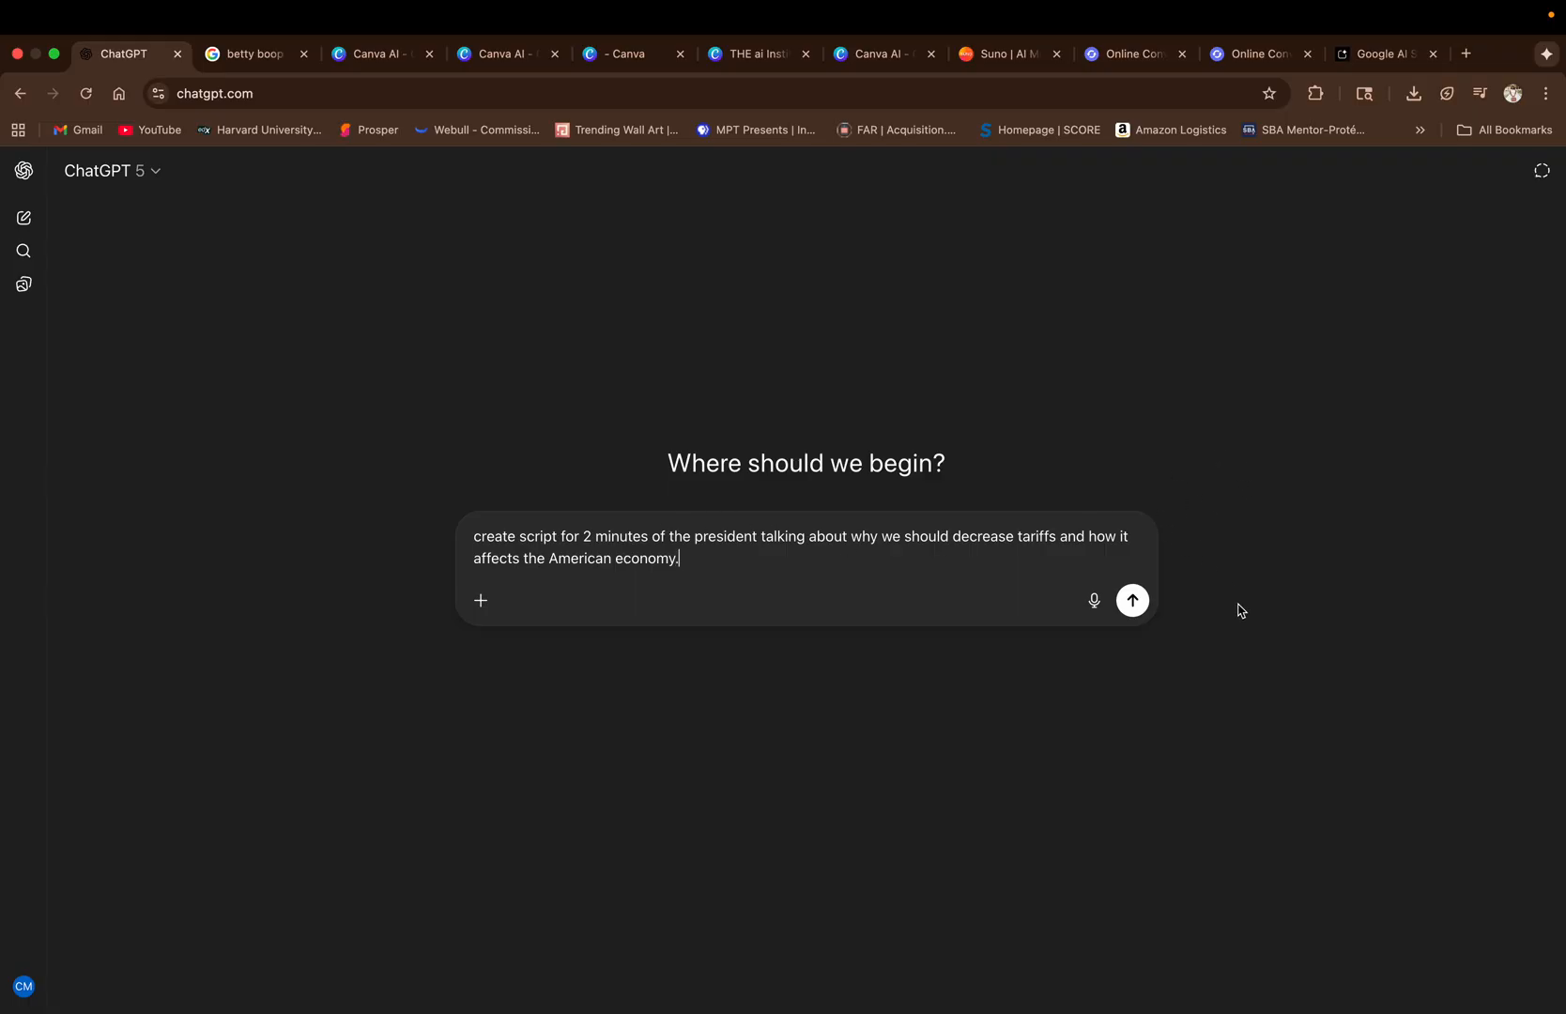
{"action": "left_click", "coordinate": [1138, 605]}
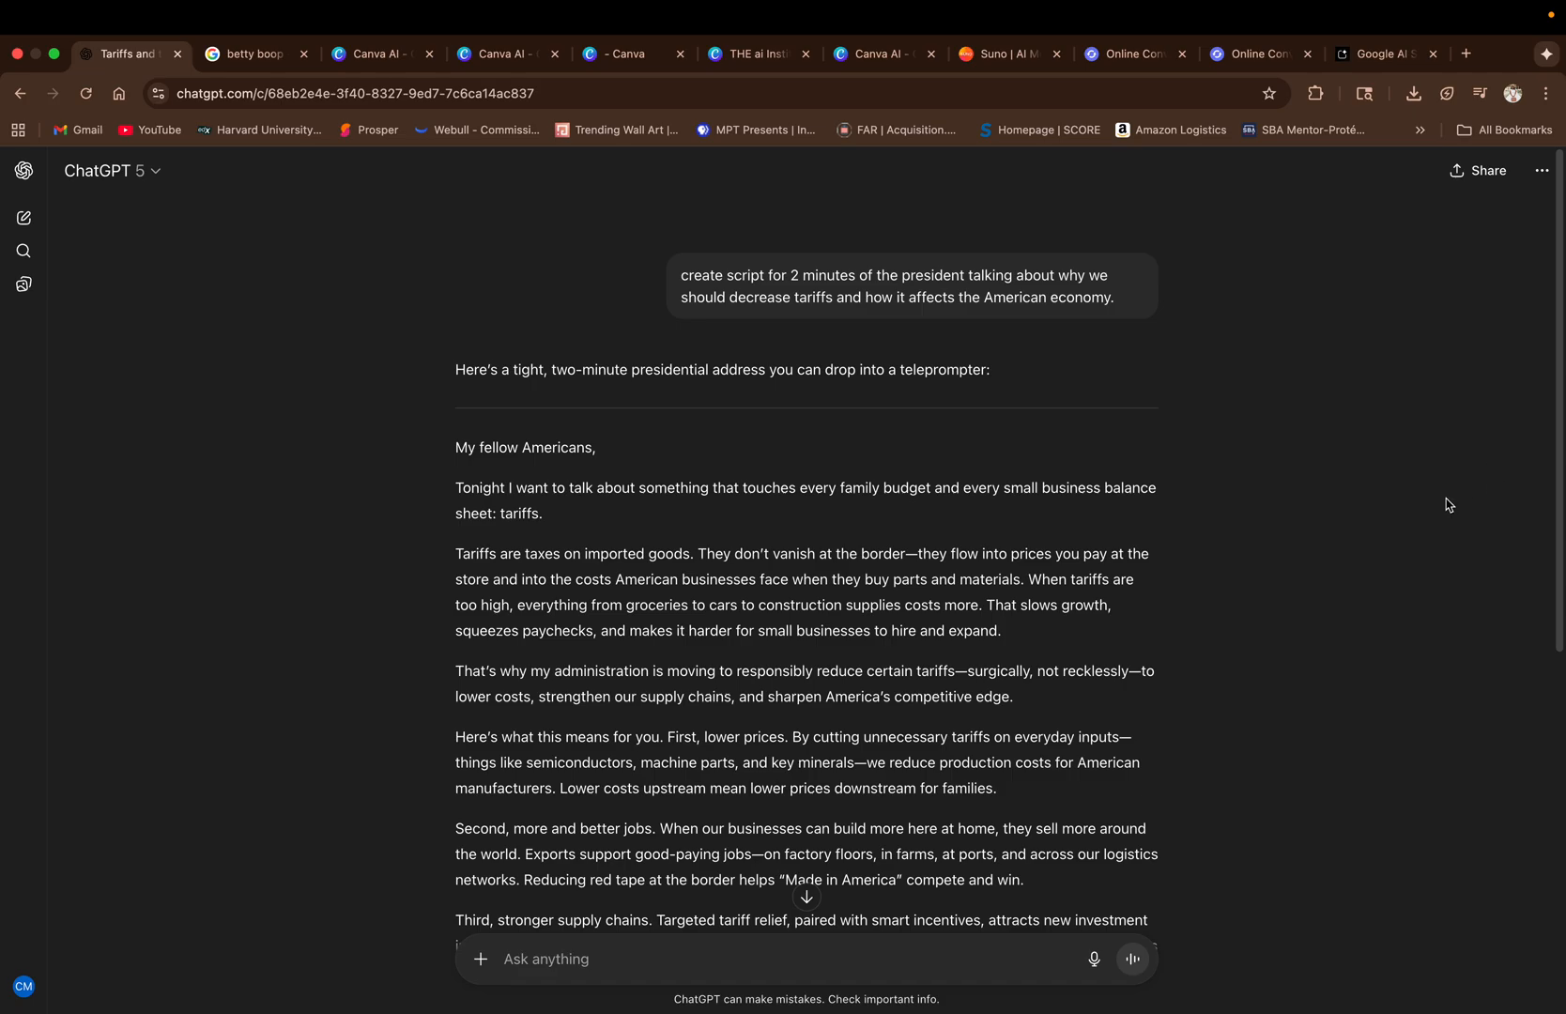
Copy the whole speech from "My fellow Americans" through the closing "God bless the United States of America.".
{"action": "scroll", "coordinate": [1511, 430], "scroll_direction": "down", "scroll_amount": 5}
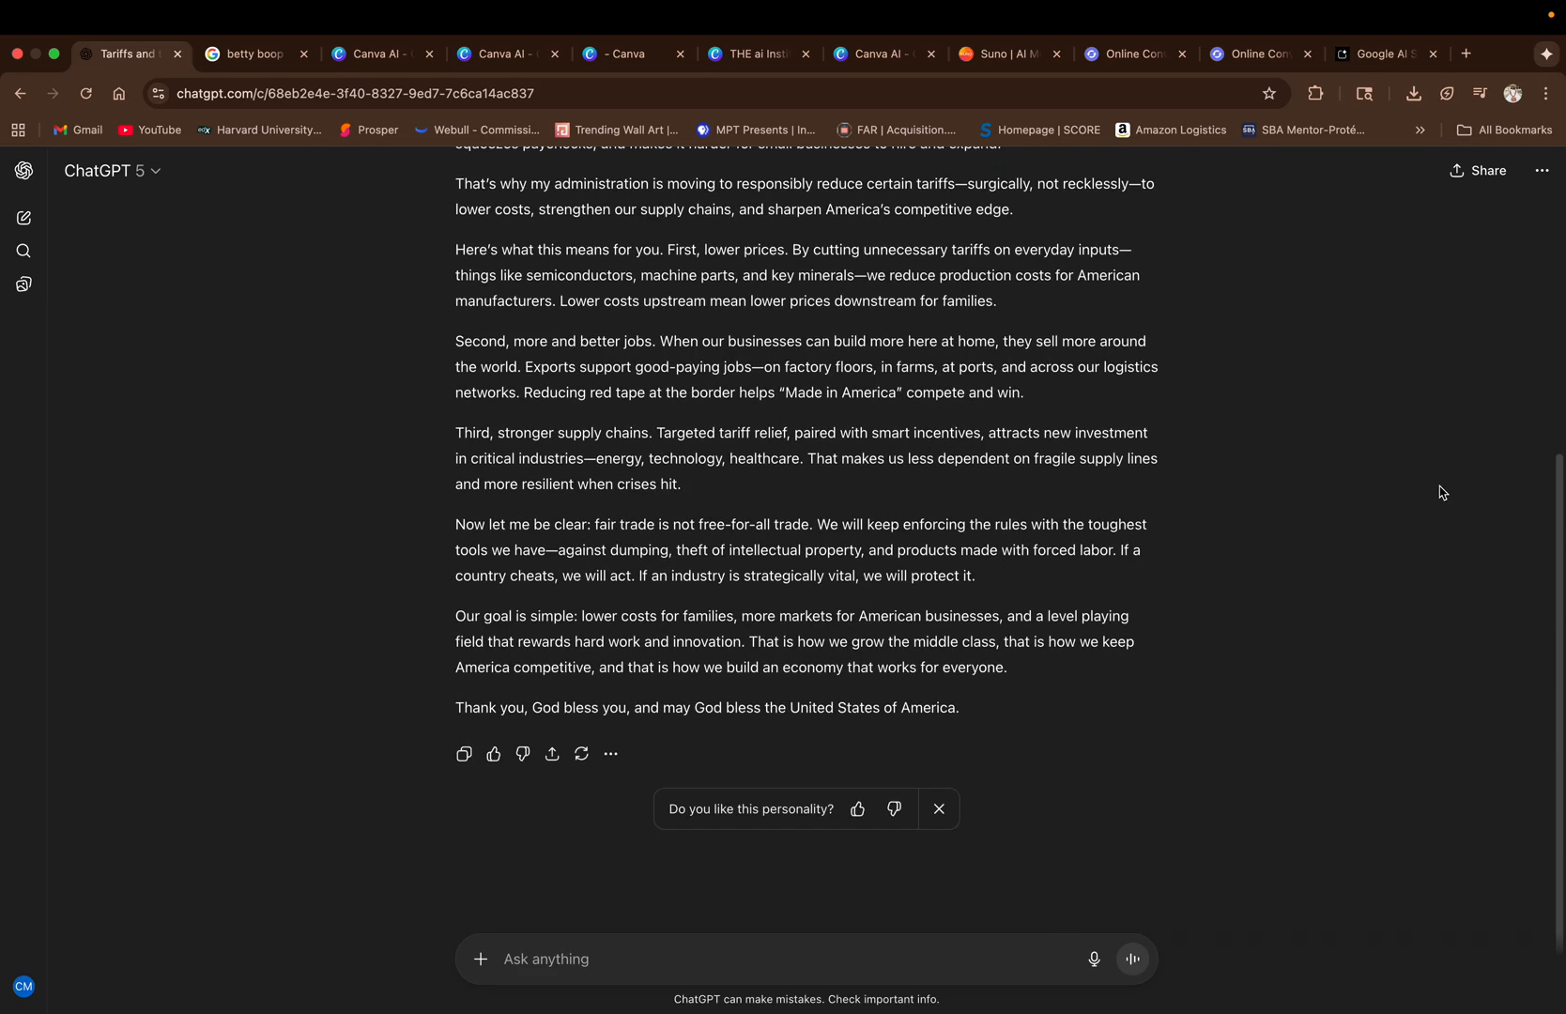
{"action": "scroll", "coordinate": [1435, 489], "scroll_direction": "up", "scroll_amount": 3}
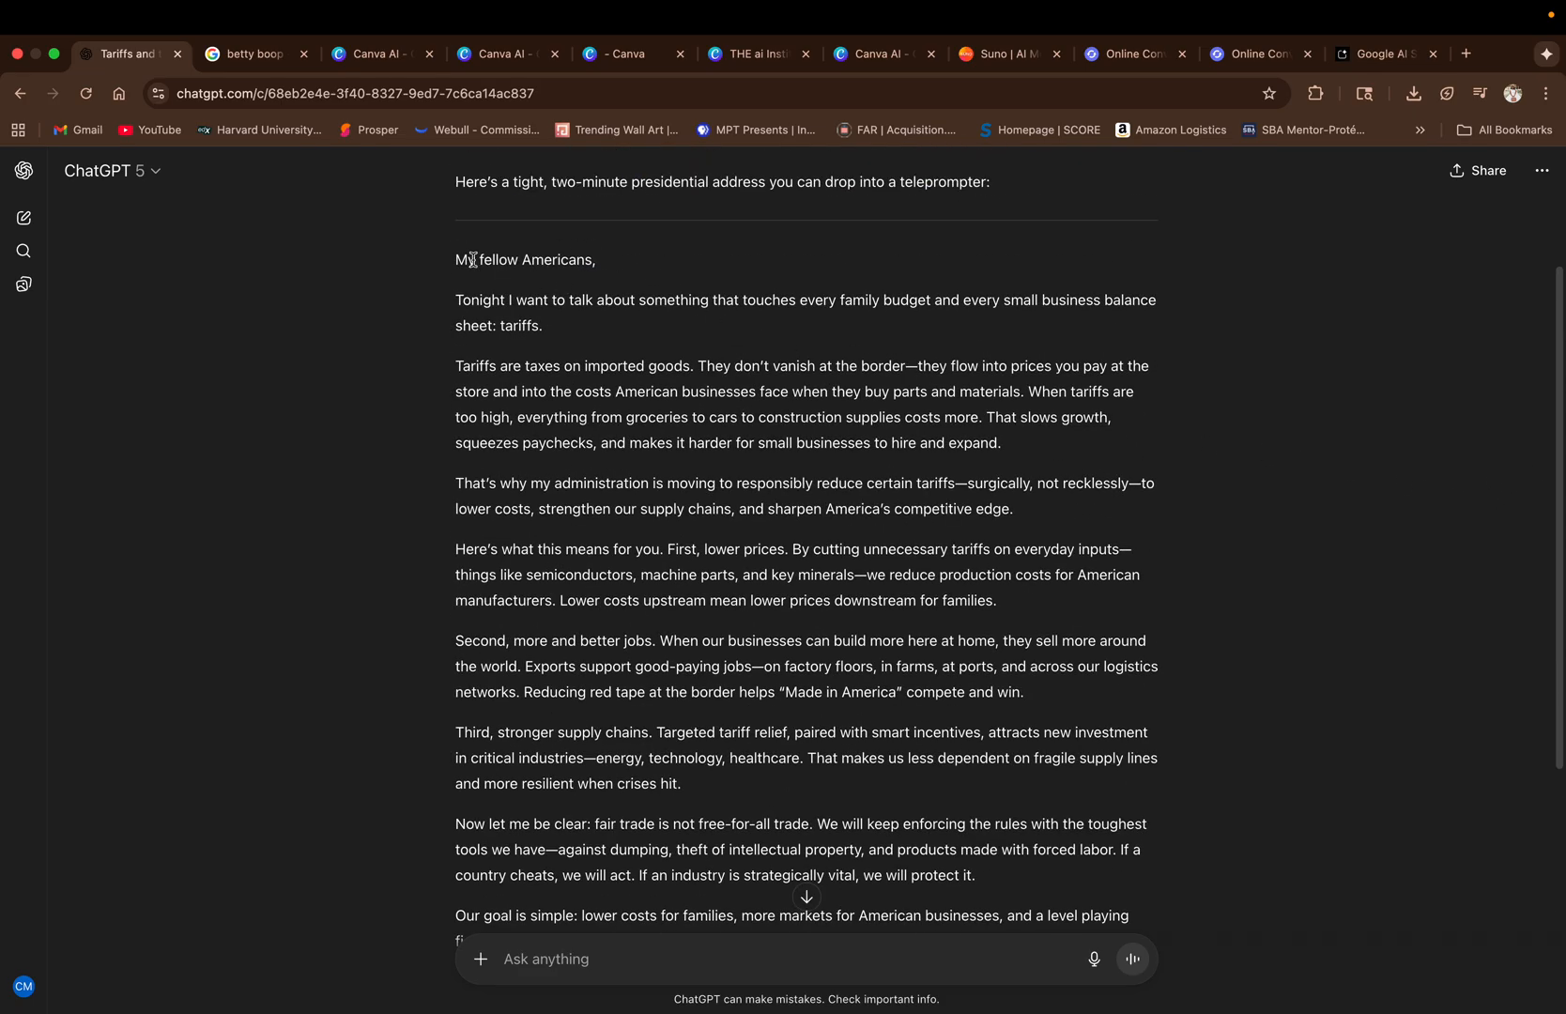
{"action": "left_click_drag", "start_coordinate": [455, 258], "coordinate": [1021, 796]}
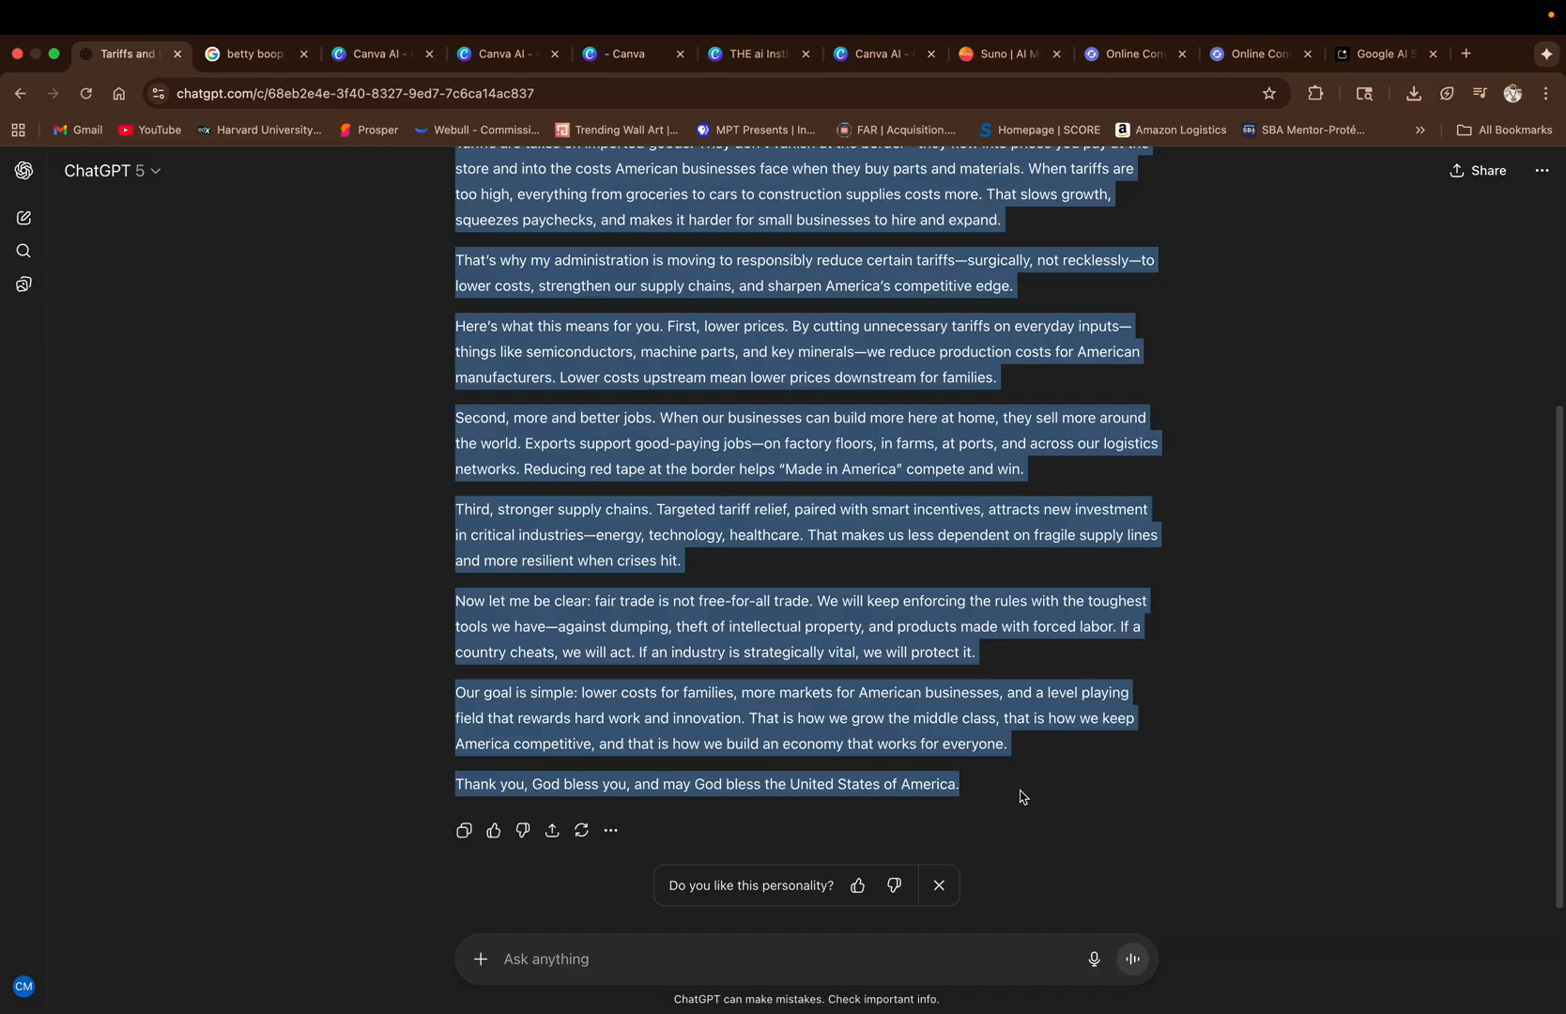
Switch to Google AI Studio, choose single-speaker audio and set the style instructions to "Read aloud in confident presidential tone.".
{"action": "left_click", "coordinate": [1376, 58]}
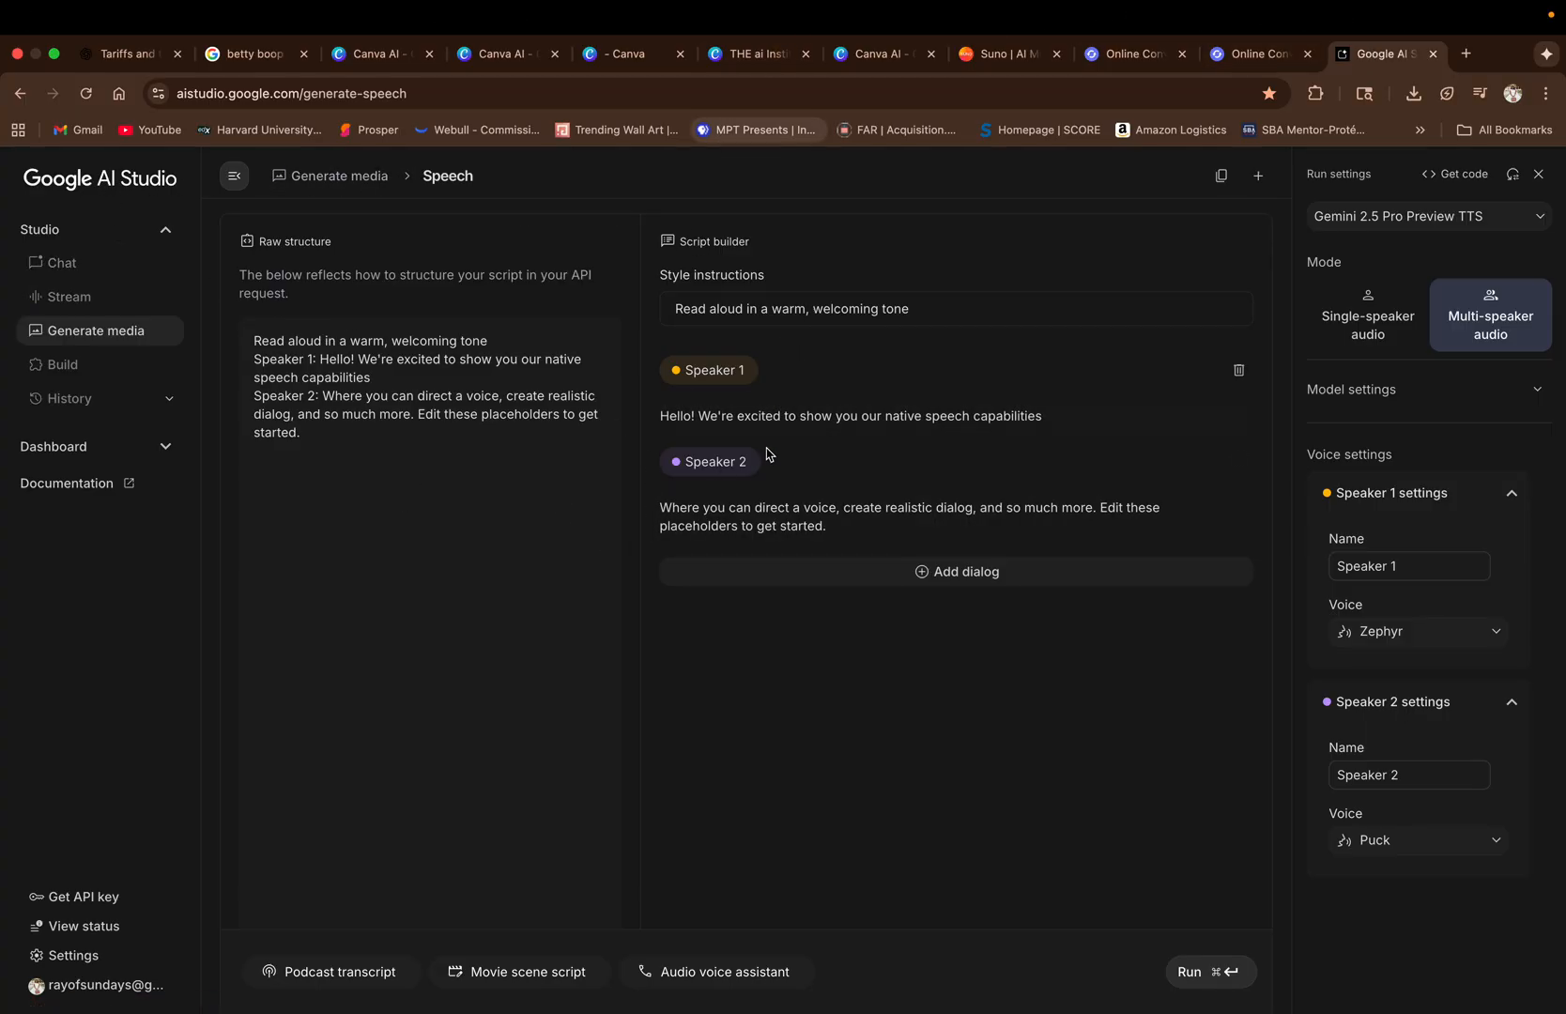
{"action": "left_click", "coordinate": [1363, 317]}
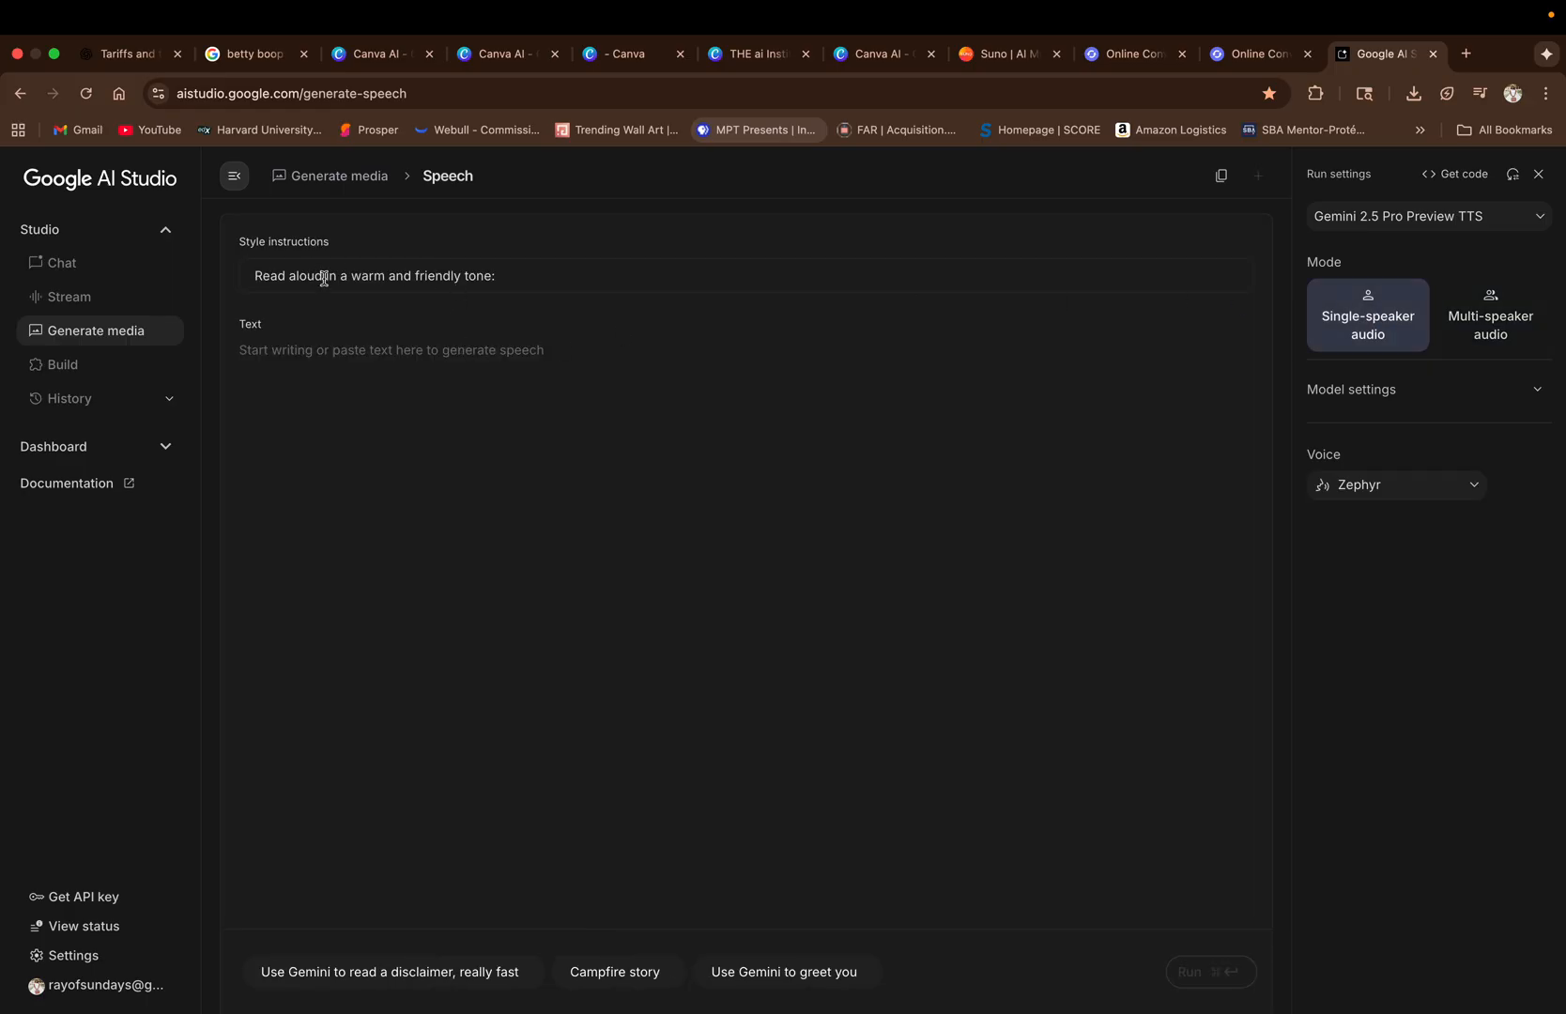
{"action": "left_click_drag", "start_coordinate": [517, 269], "coordinate": [344, 271]}
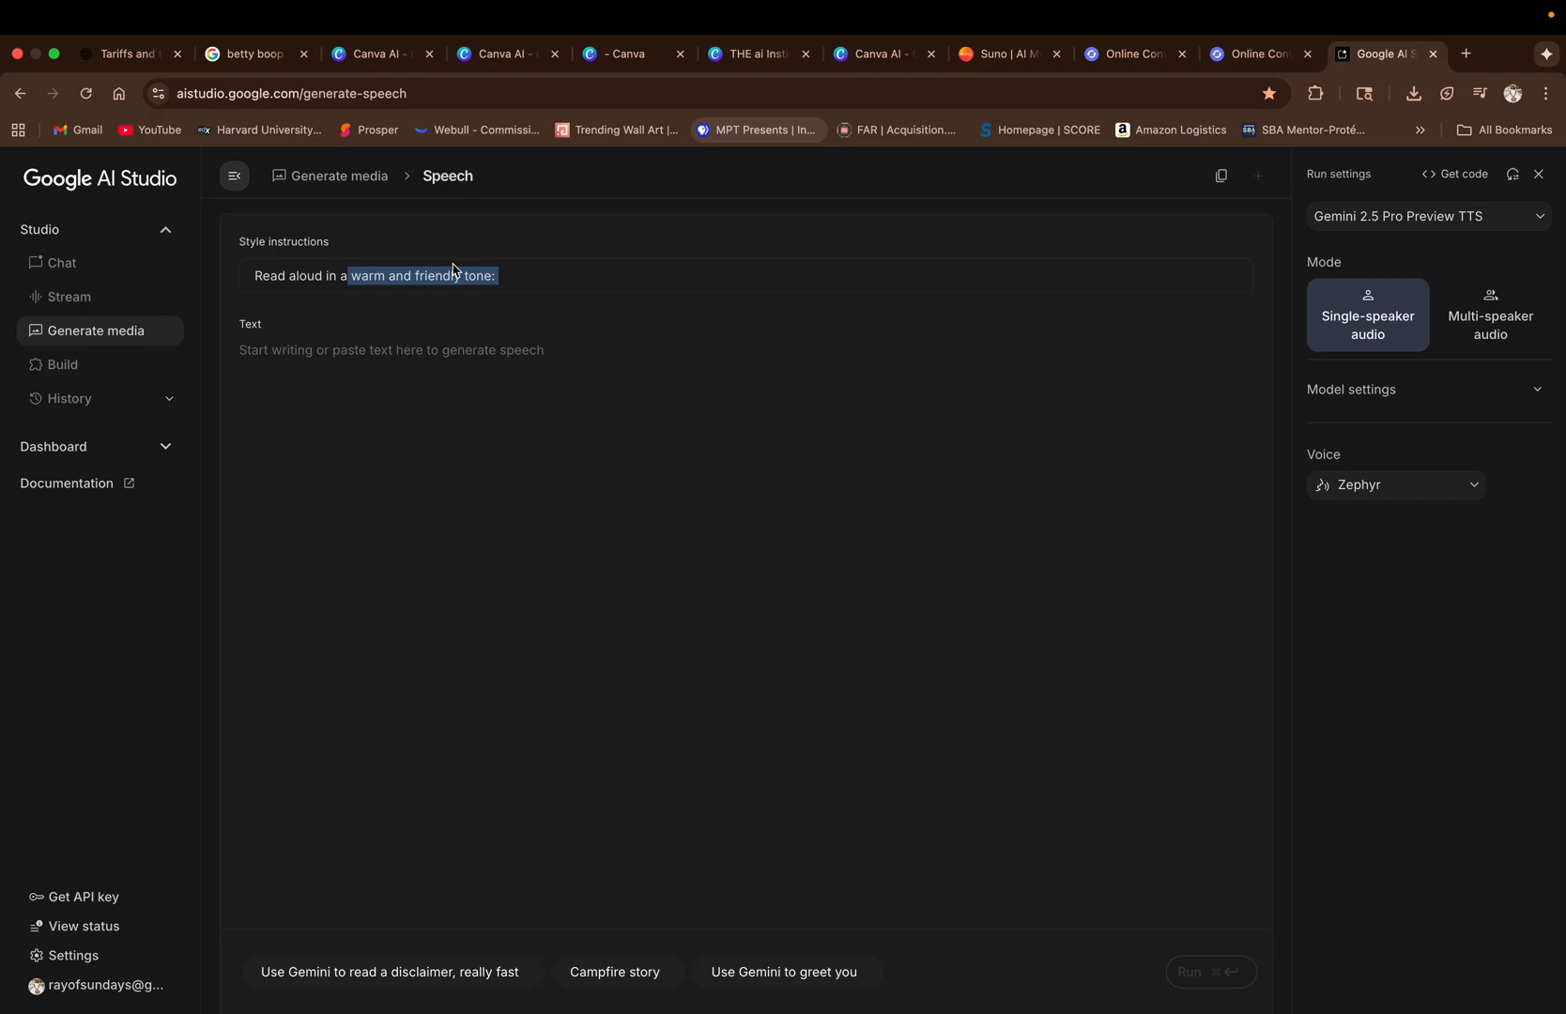
{"action": "key", "text": "BackSpace"}
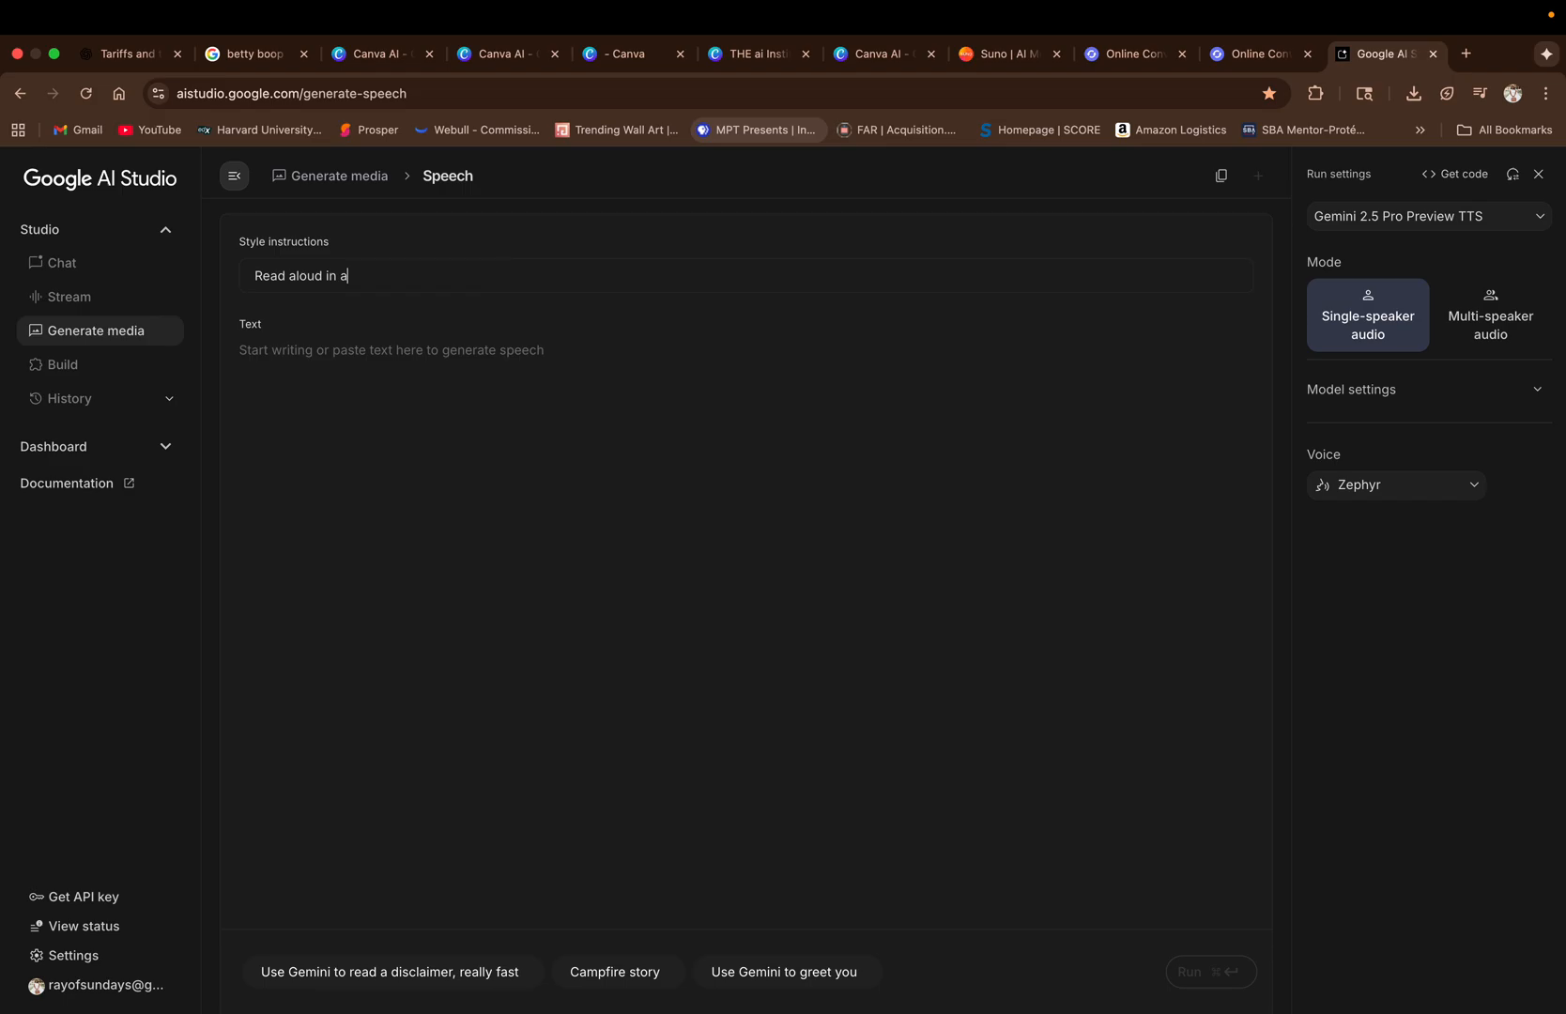
{"action": "key", "text": "BackSpace"}
{"action": "type", "text": "confident presidental"}
{"action": "key", "text": "BackSpace"}
{"action": "key", "text": "BackSpace"}
{"action": "key", "text": "BackSpace"}
{"action": "type", "text": "ial tone."}
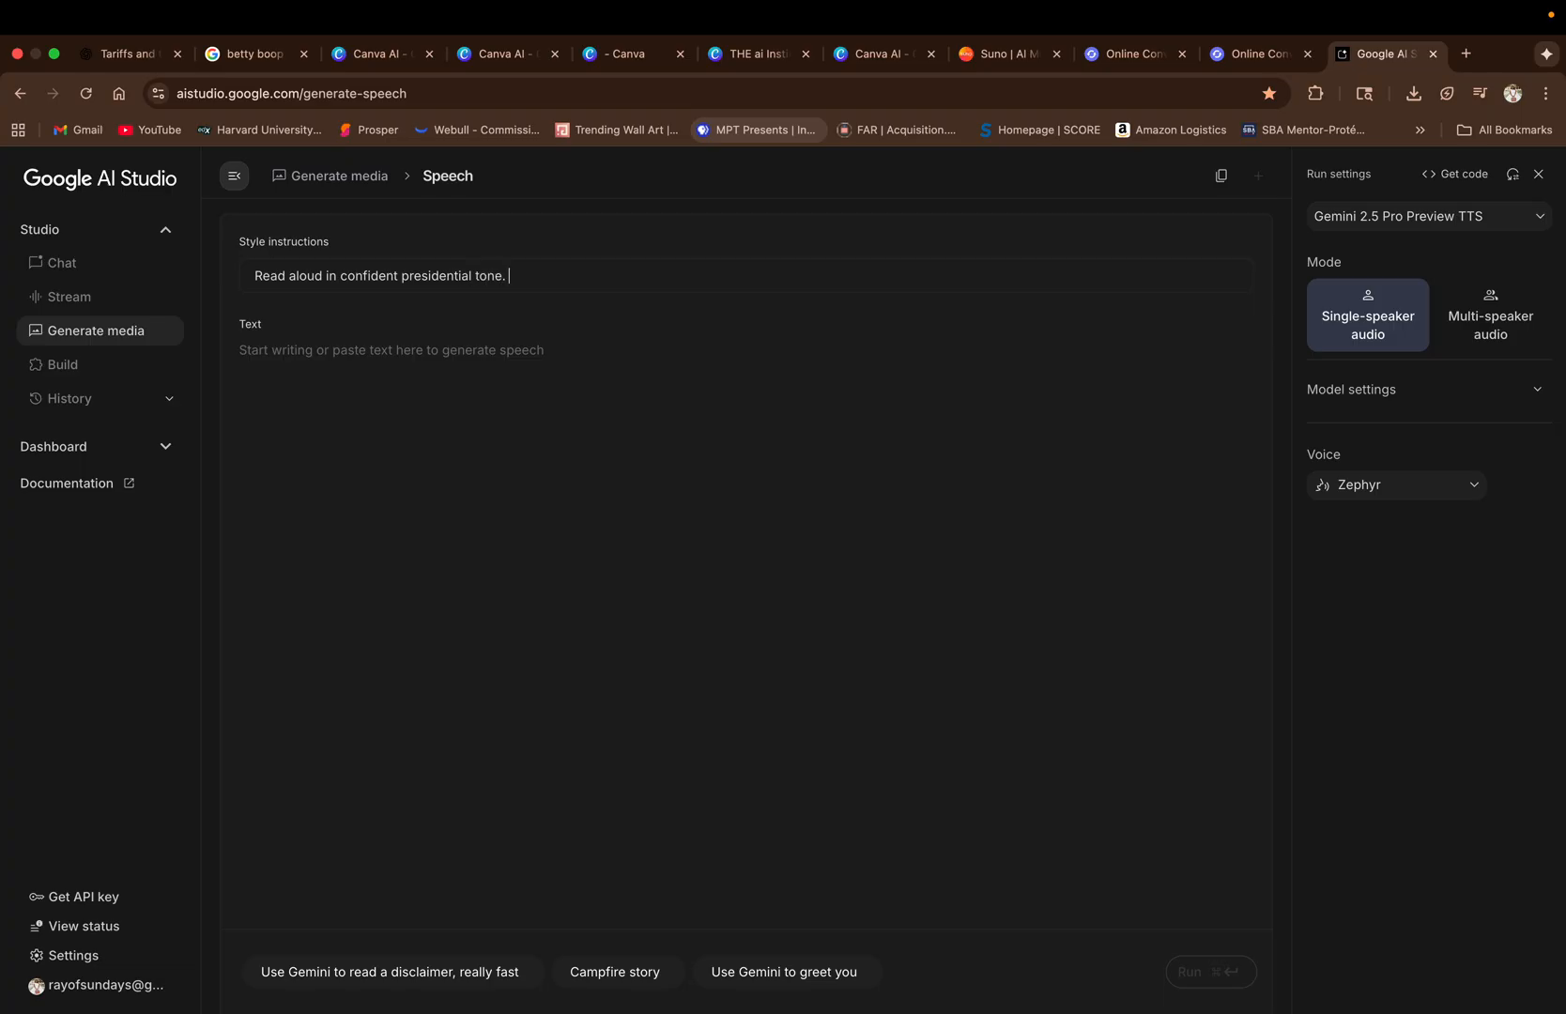
Paste the copied speech as the text and generate its audio with the Charon voice, previewing Puck and Charon first.
{"action": "left_click", "coordinate": [343, 373]}
{"action": "key", "text": "super+v"}
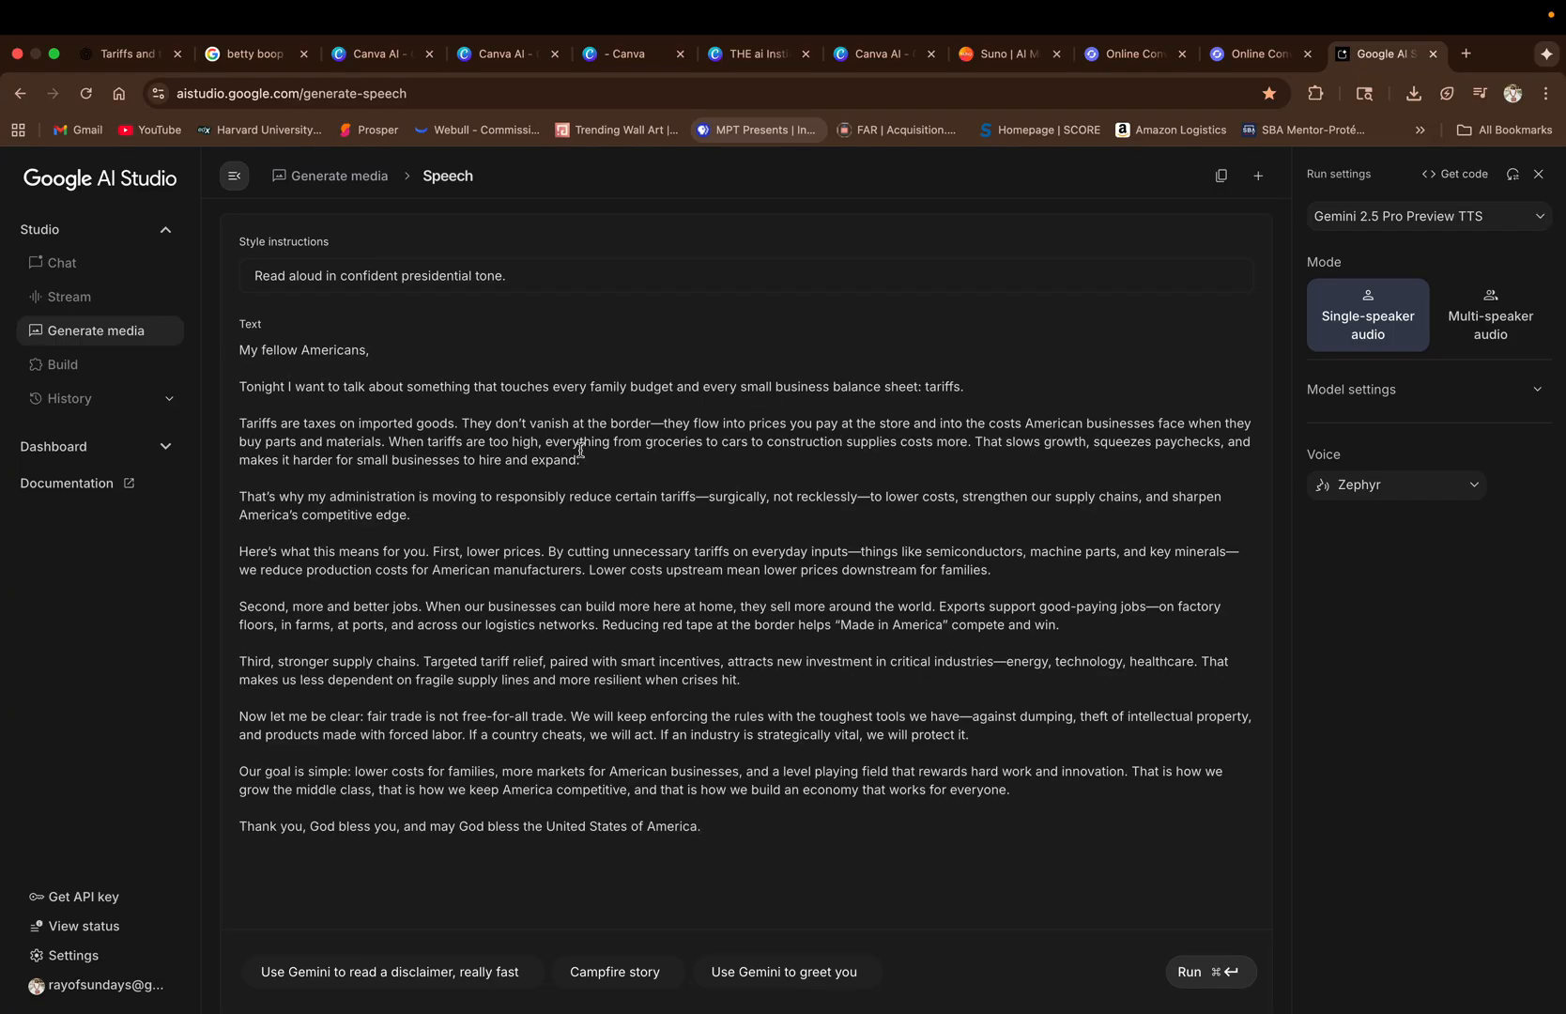
{"action": "left_click", "coordinate": [1398, 498]}
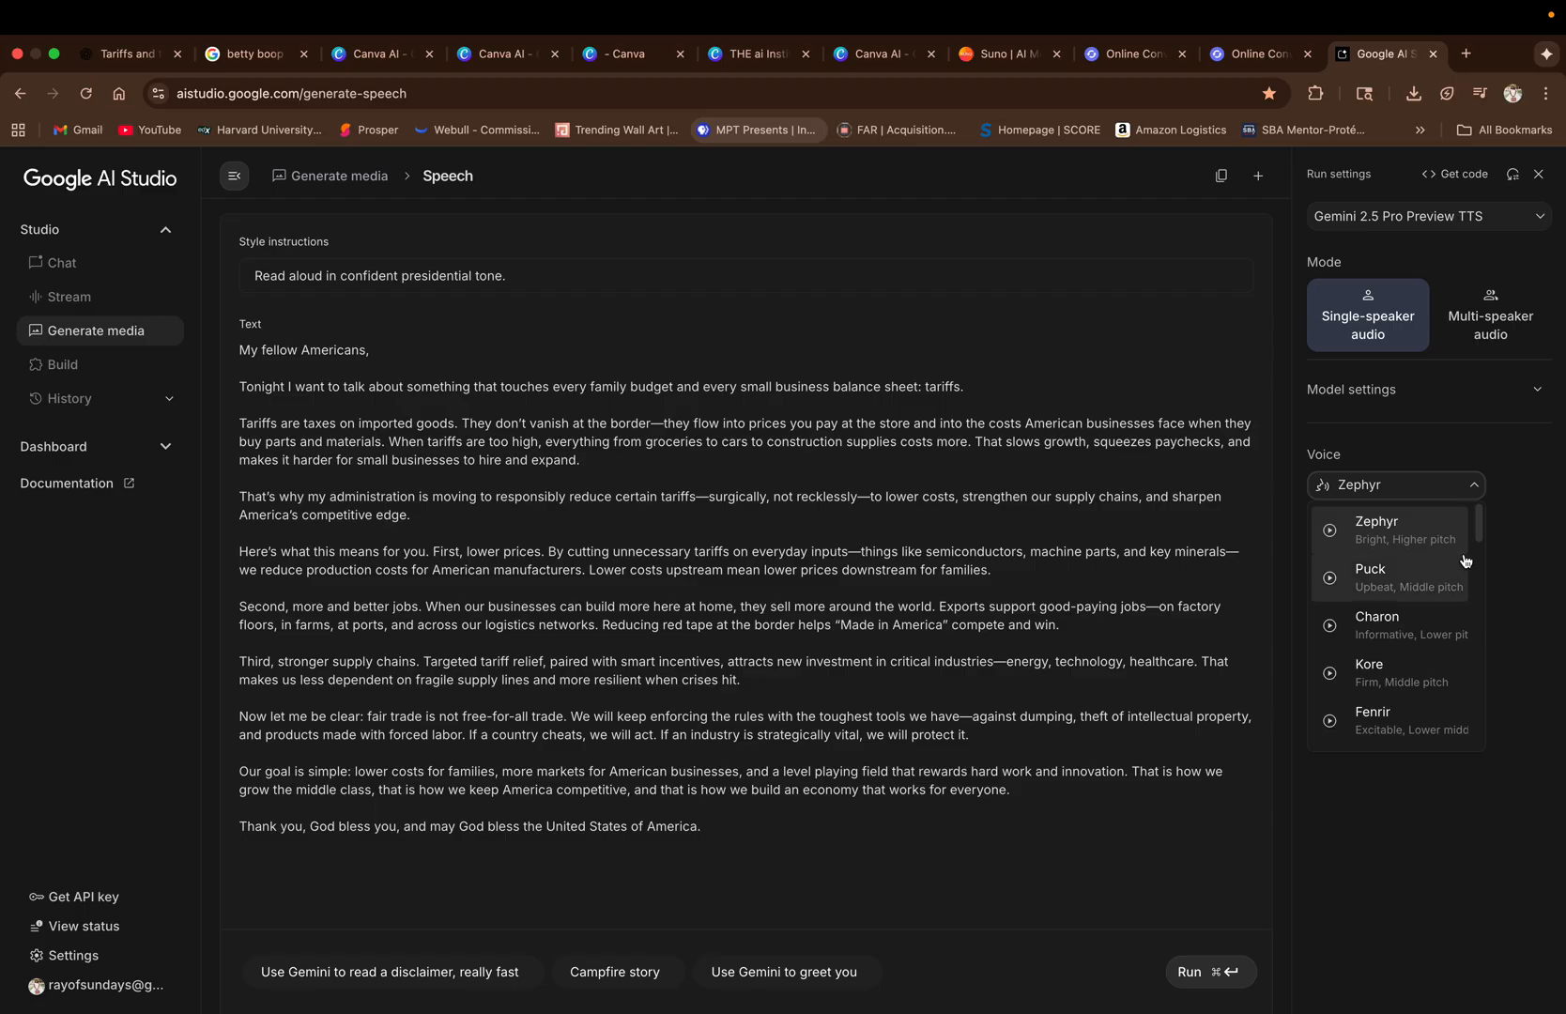
{"action": "left_click", "coordinate": [1333, 580]}
{"action": "left_click", "coordinate": [1330, 625]}
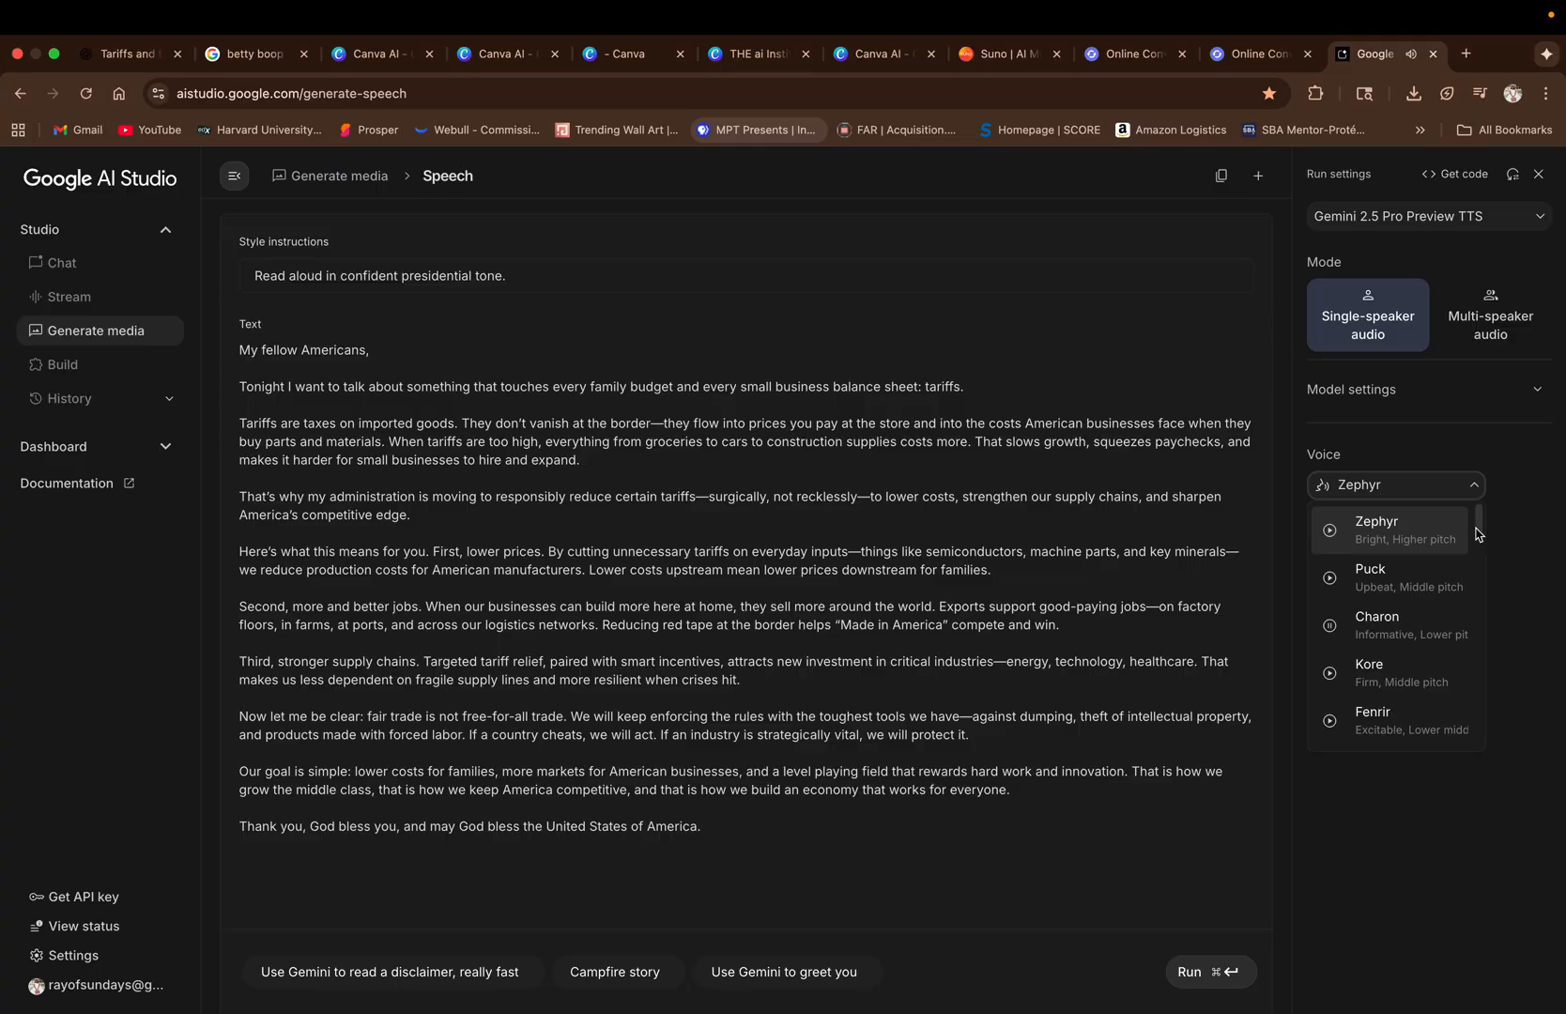
{"action": "left_click", "coordinate": [1425, 629]}
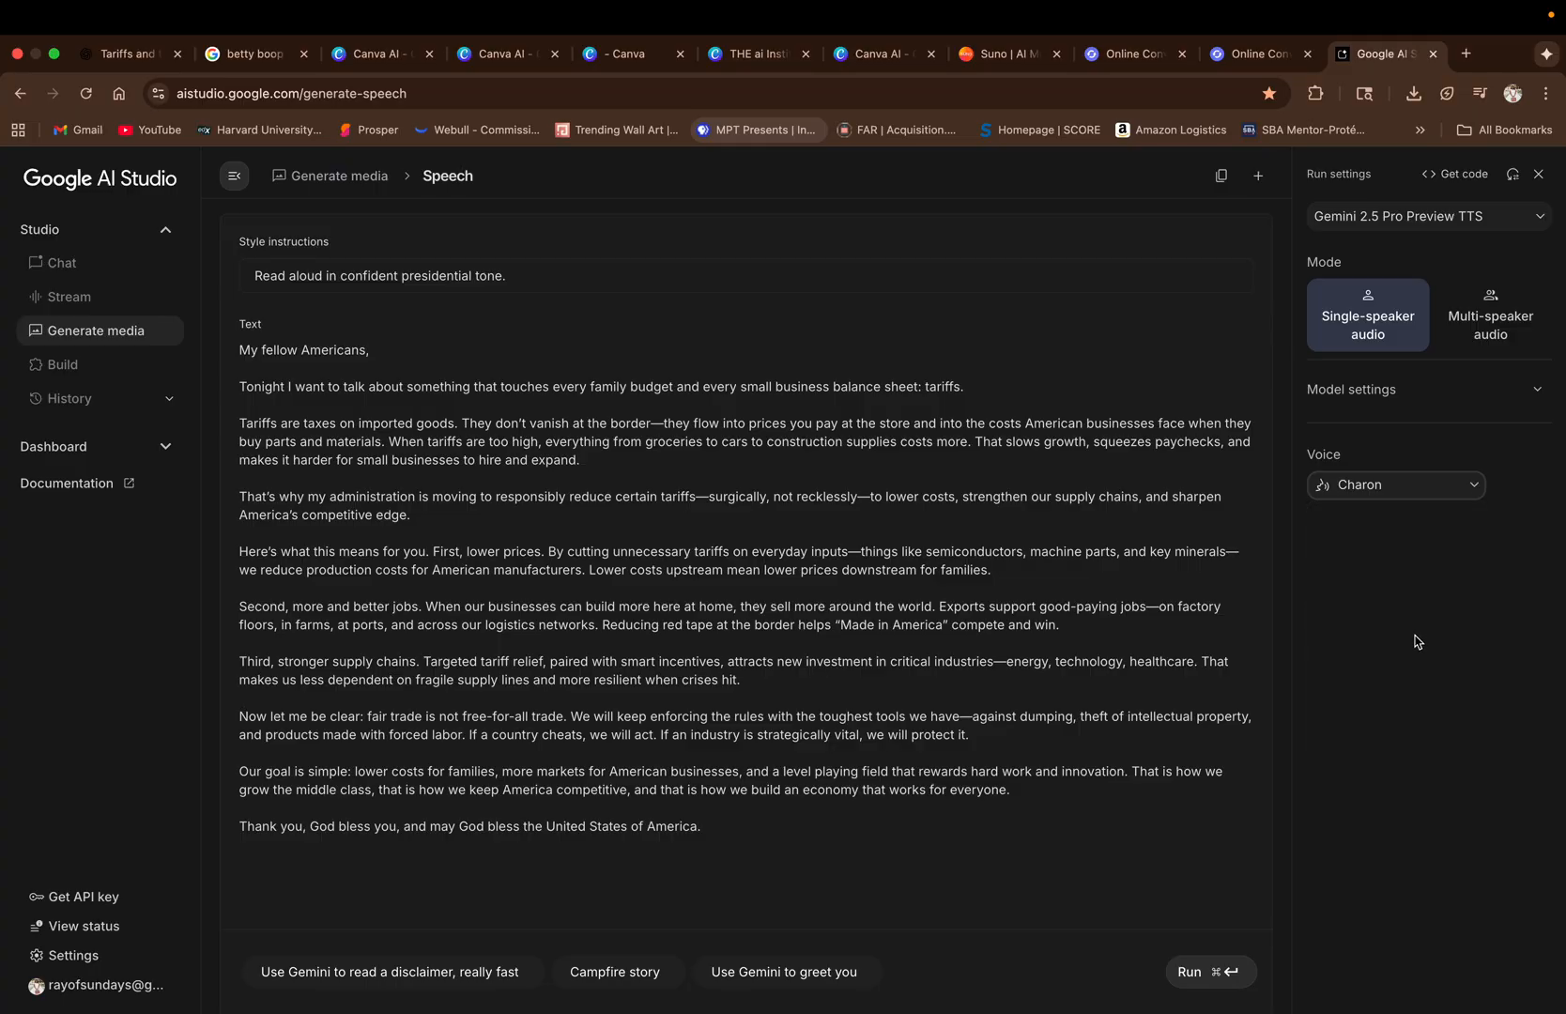
{"action": "left_click", "coordinate": [1217, 985]}
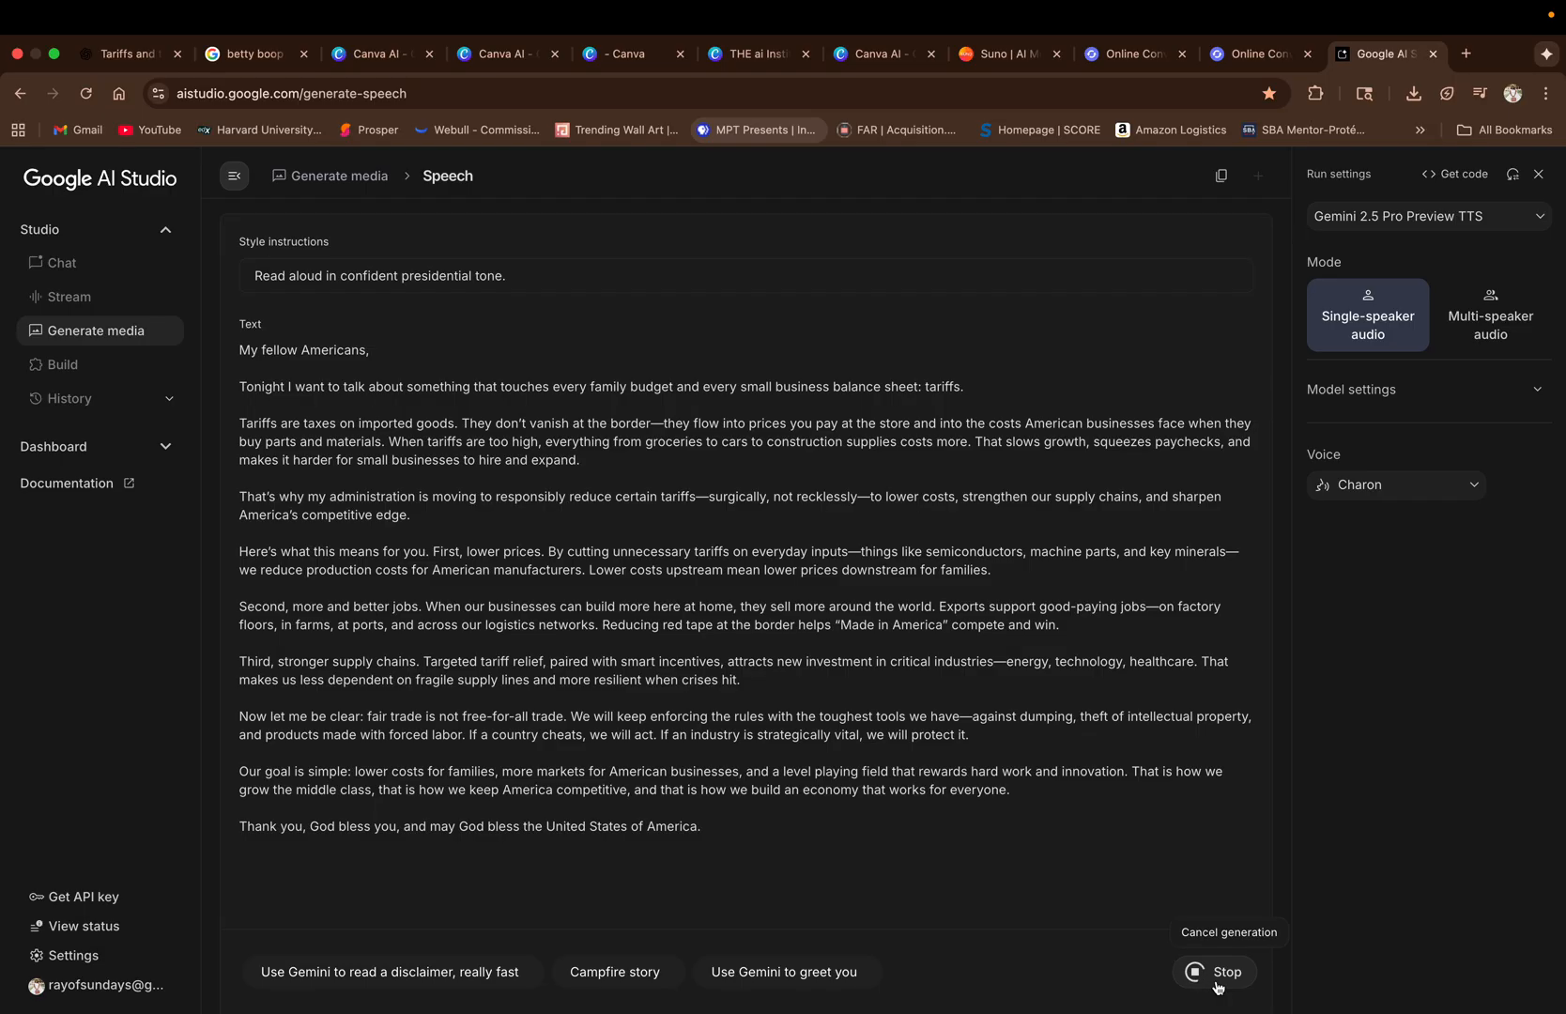
Switch to Canva and download the second image of the newest set made from the African American president in Dubai prompt.
{"action": "left_click", "coordinate": [374, 58]}
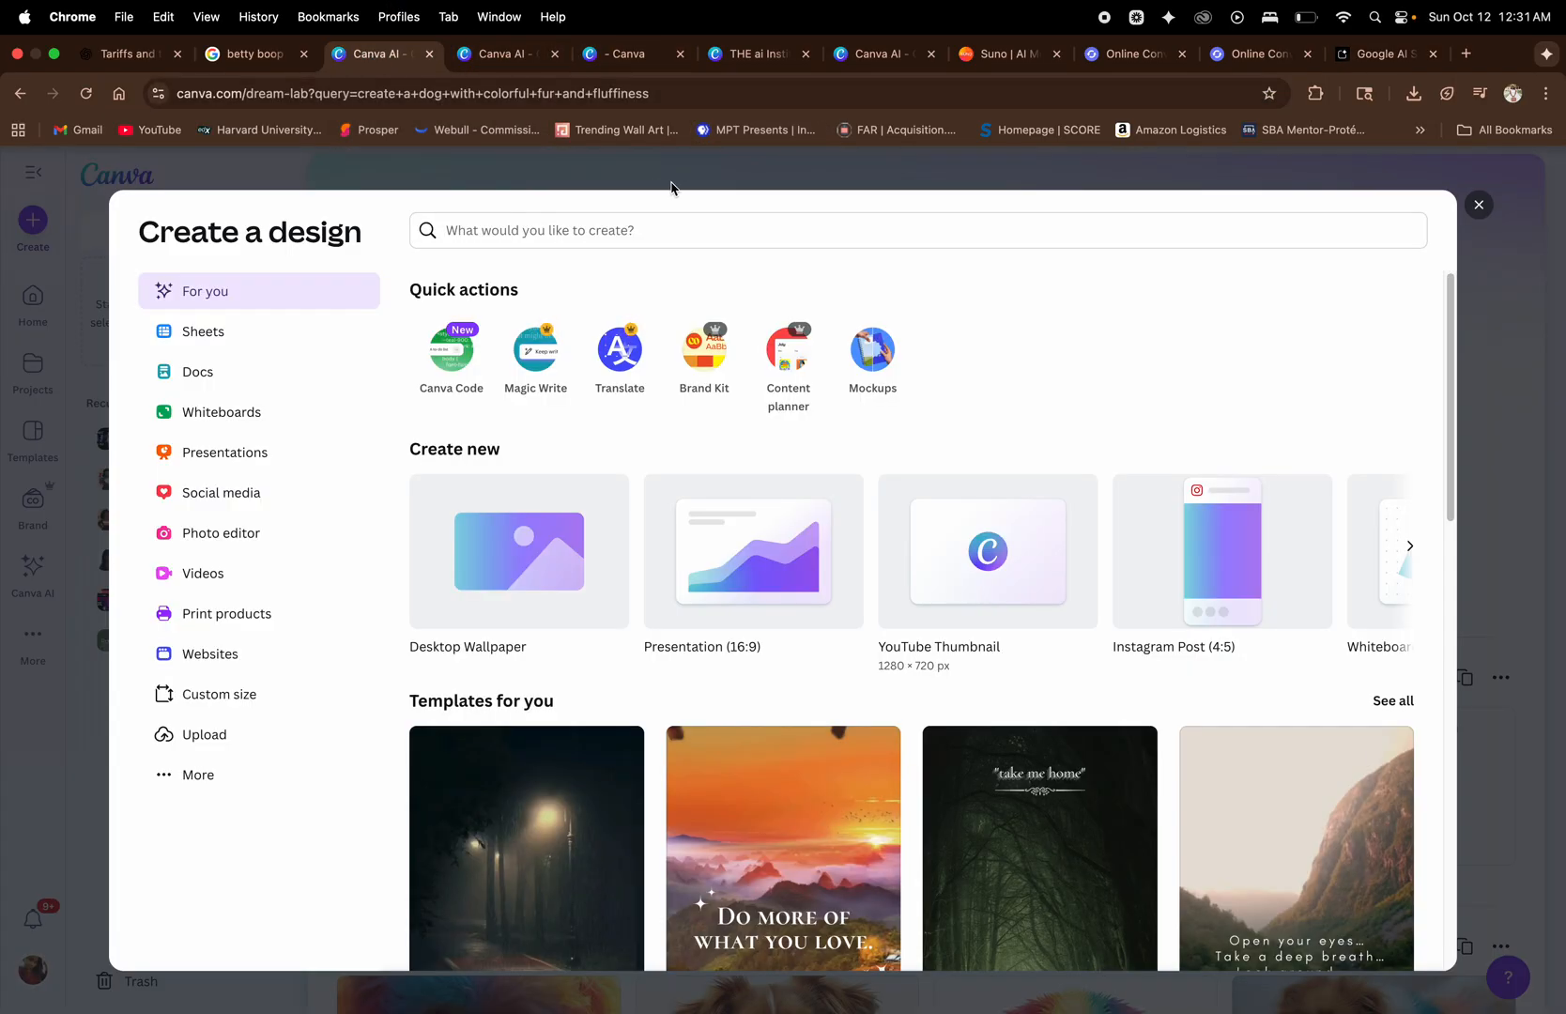
{"action": "left_click", "coordinate": [1478, 205]}
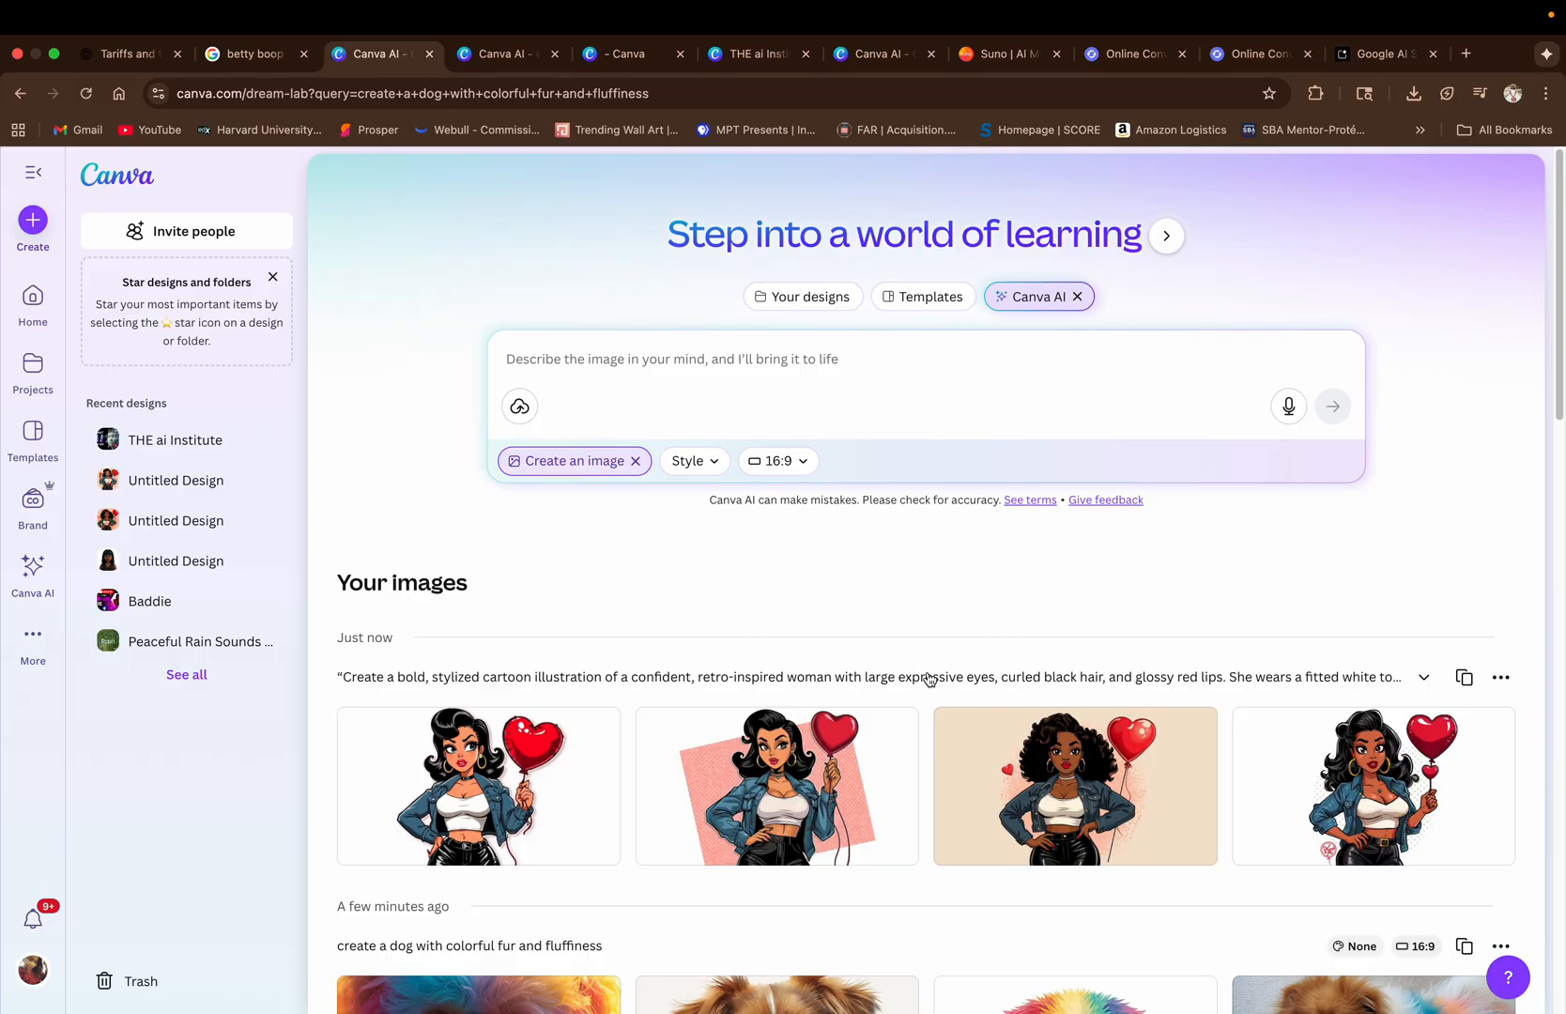
{"action": "scroll", "coordinate": [1552, 336], "scroll_direction": "down", "scroll_amount": 5}
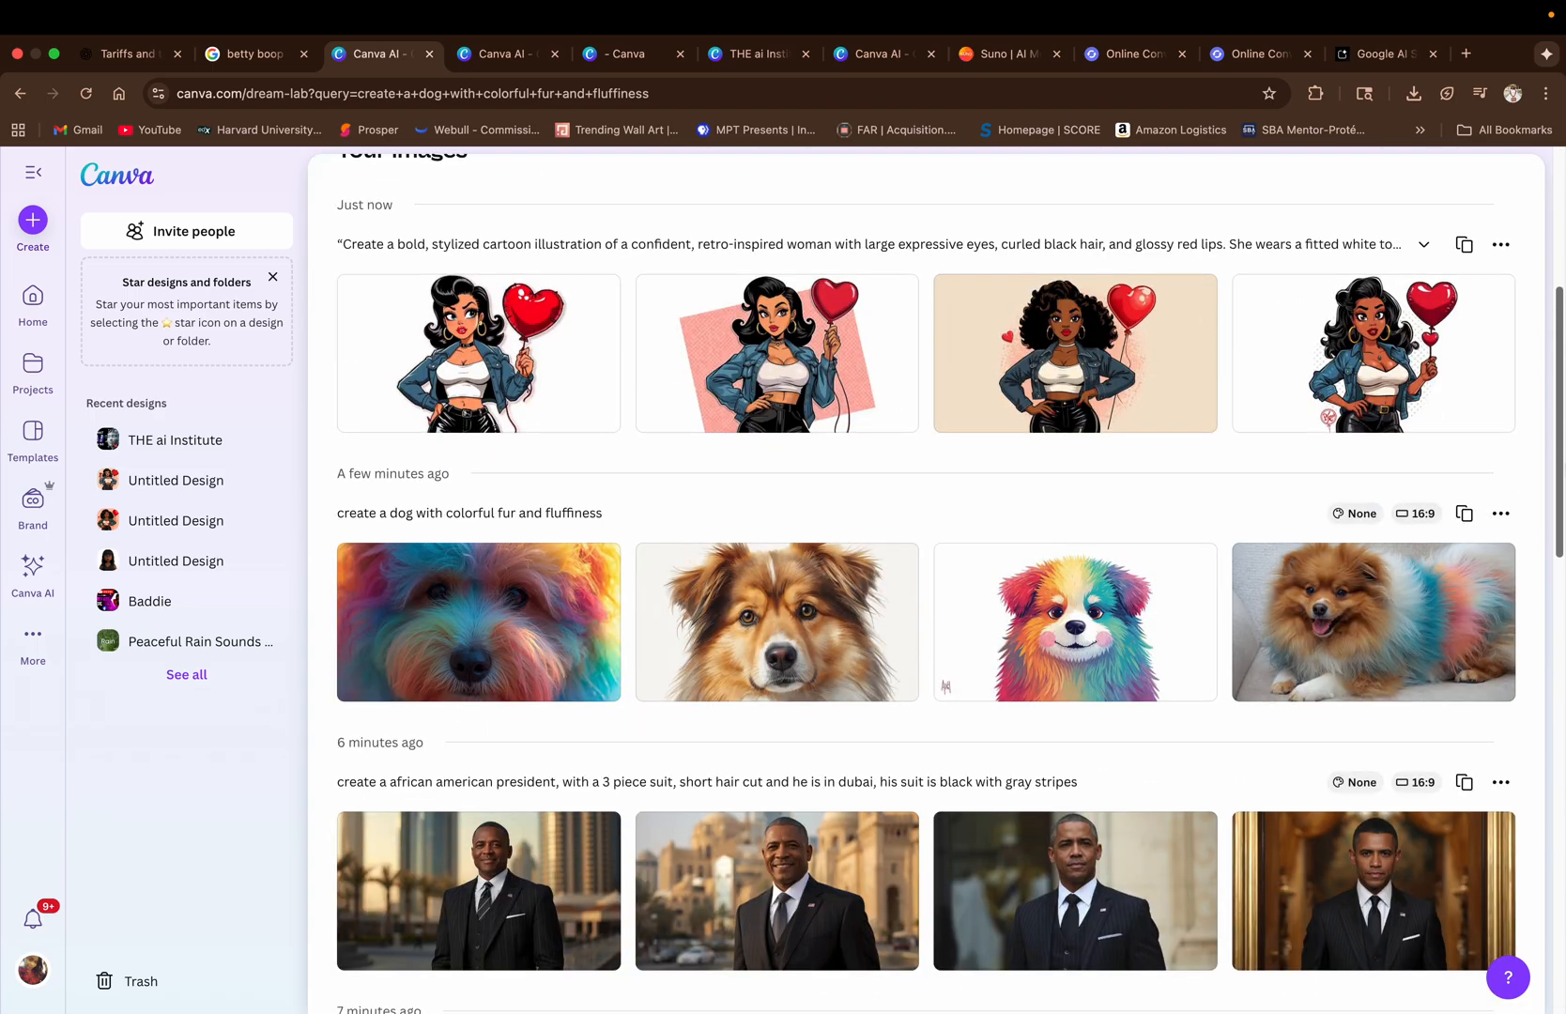
{"action": "scroll", "coordinate": [926, 582], "scroll_direction": "down", "scroll_amount": 3}
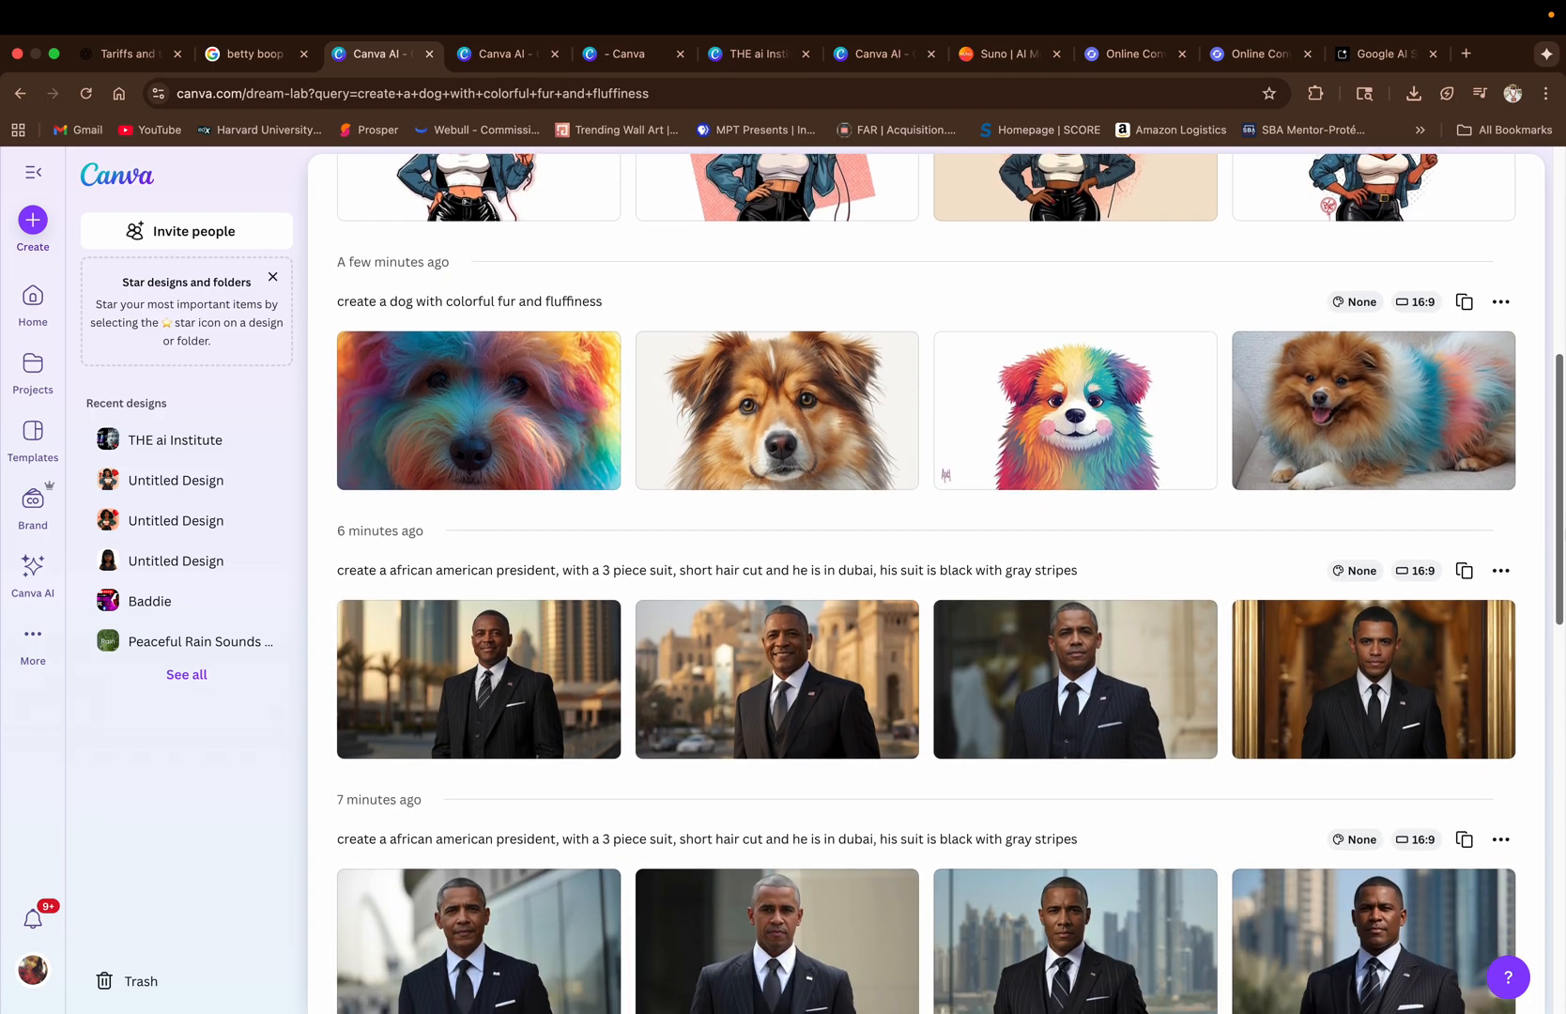
{"action": "scroll", "coordinate": [787, 508], "scroll_direction": "down", "scroll_amount": 3}
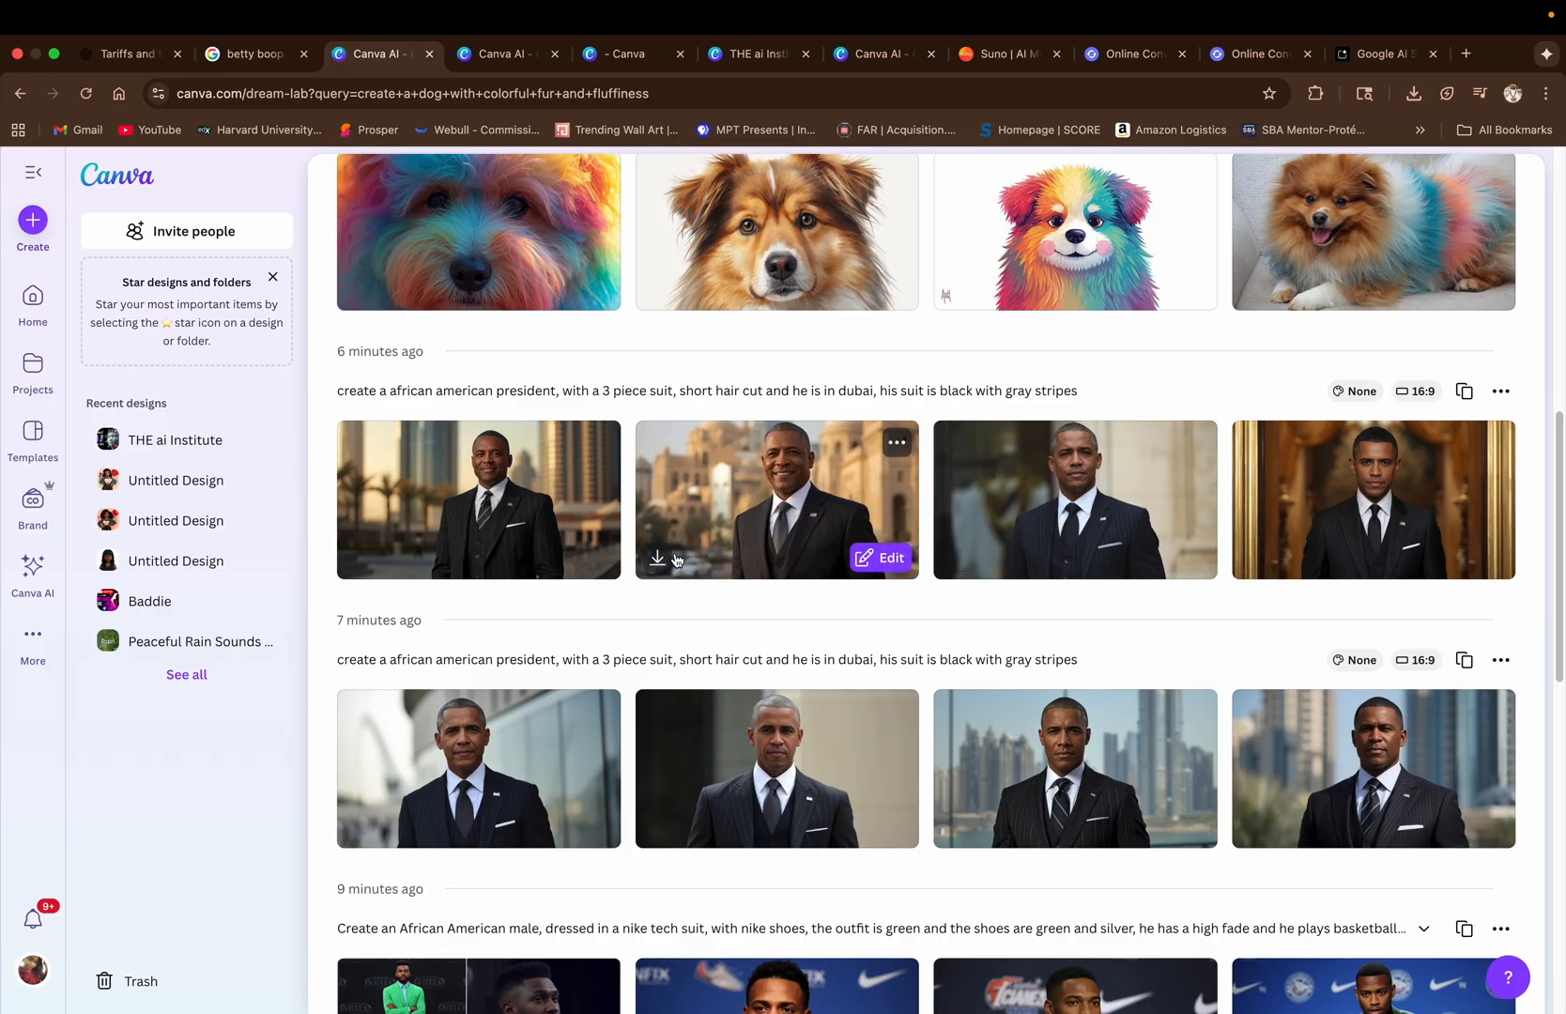
{"action": "left_click", "coordinate": [657, 563]}
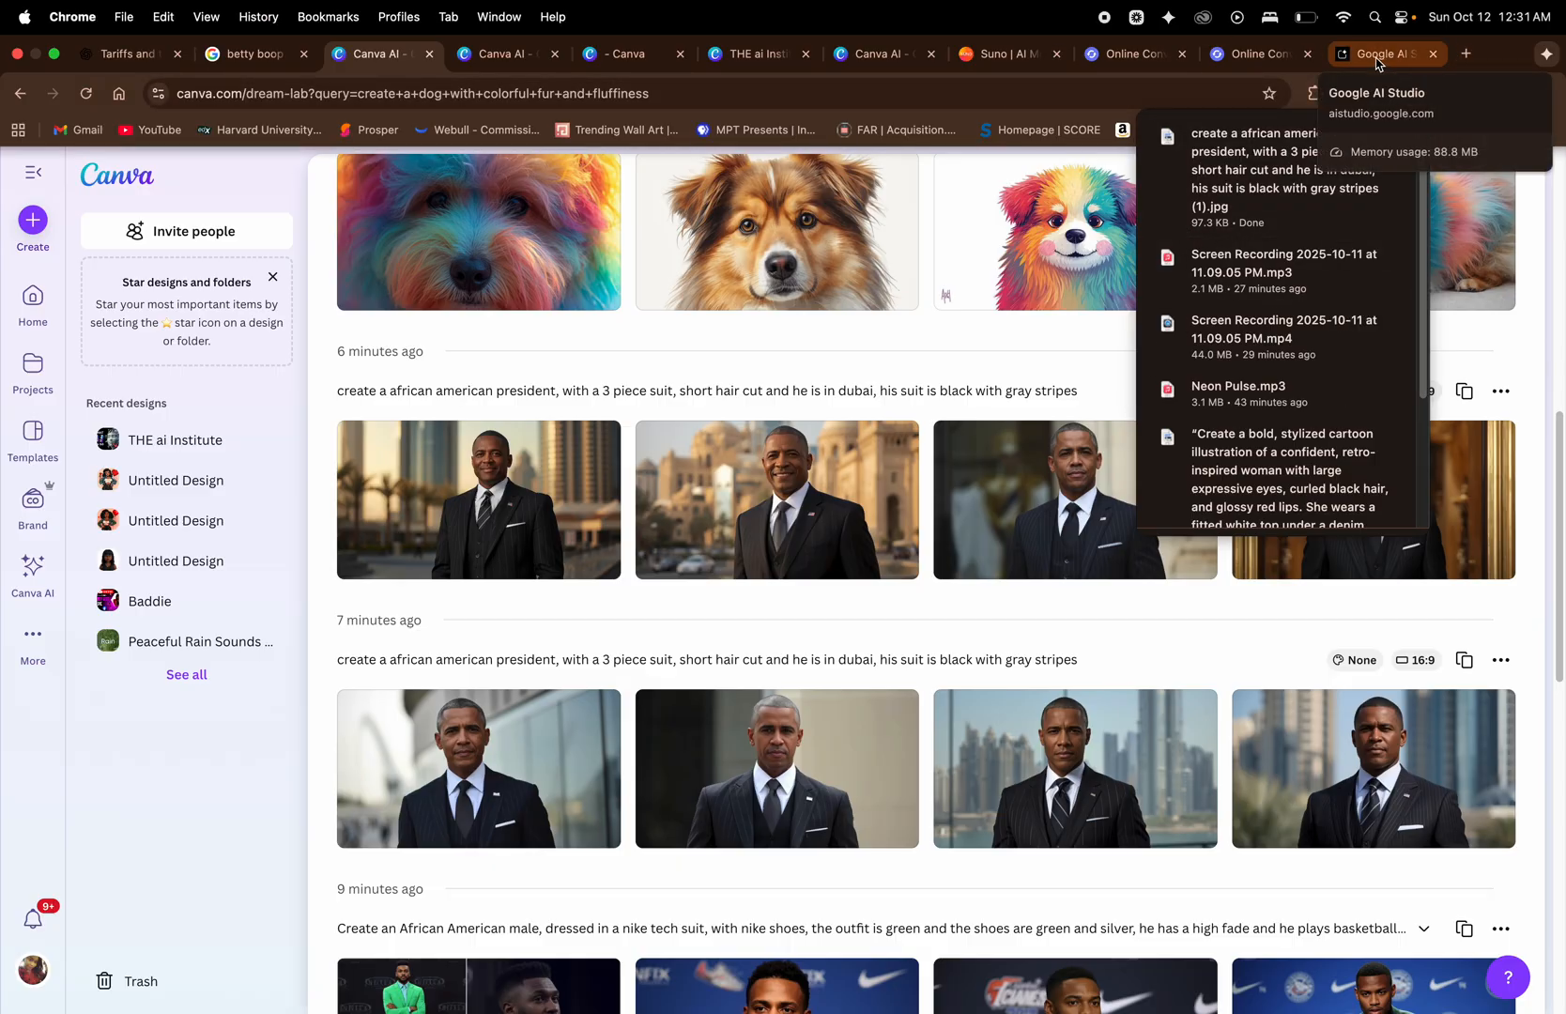
{"action": "left_click", "coordinate": [1376, 56]}
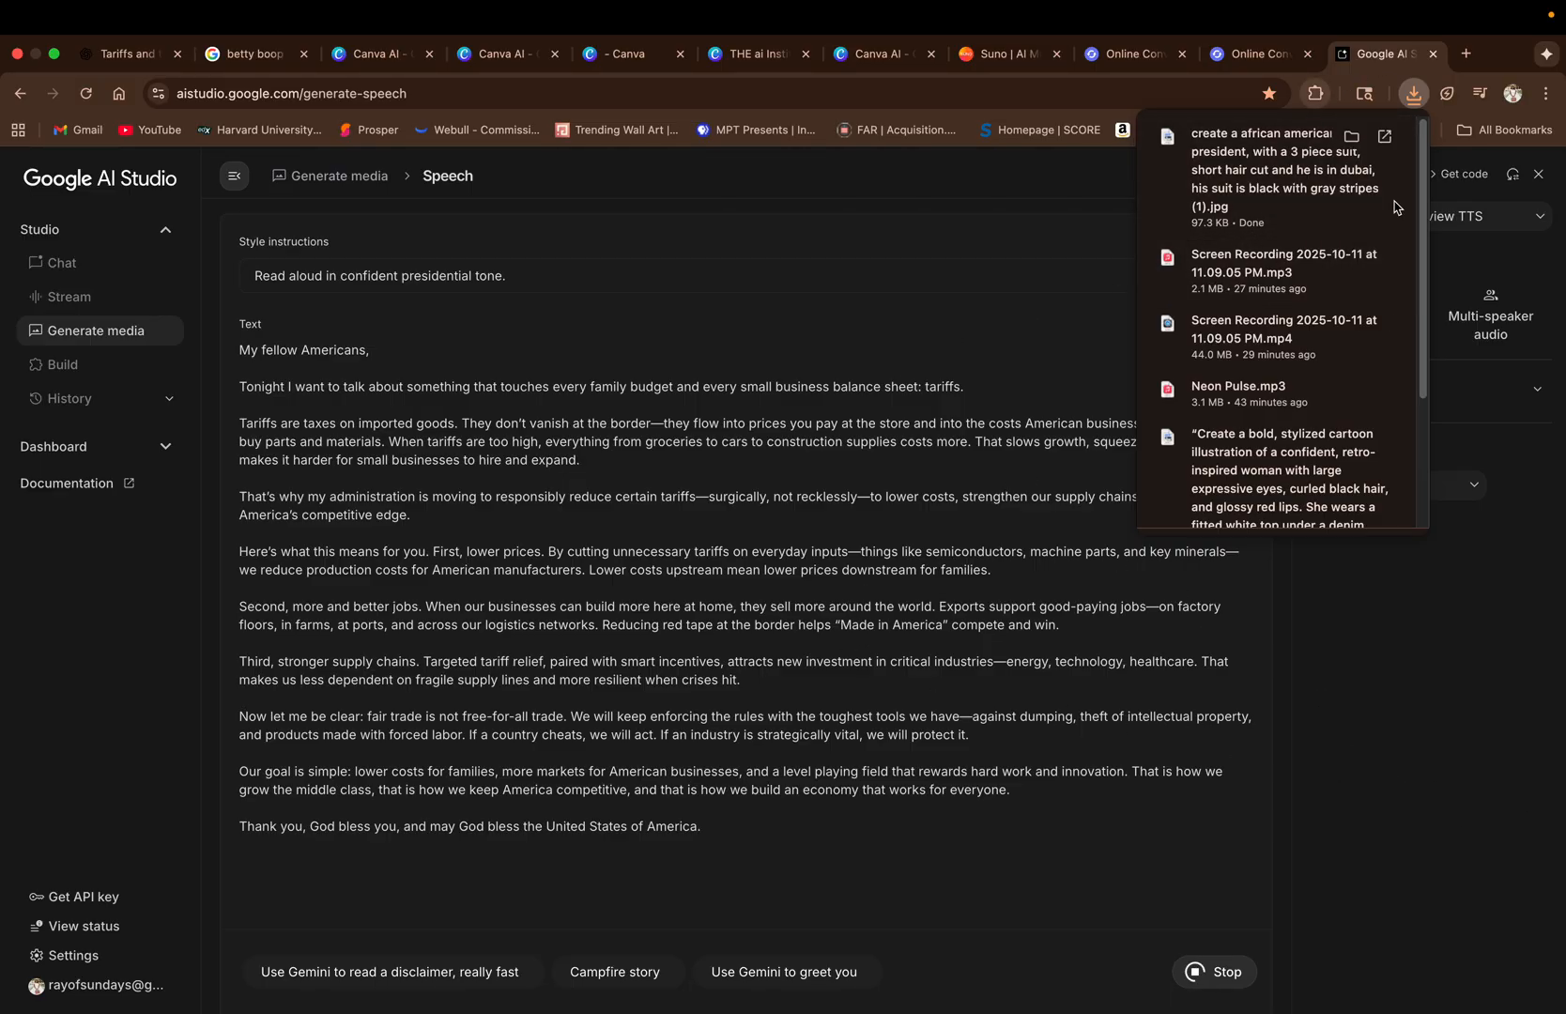
{"action": "left_click", "coordinate": [625, 55]}
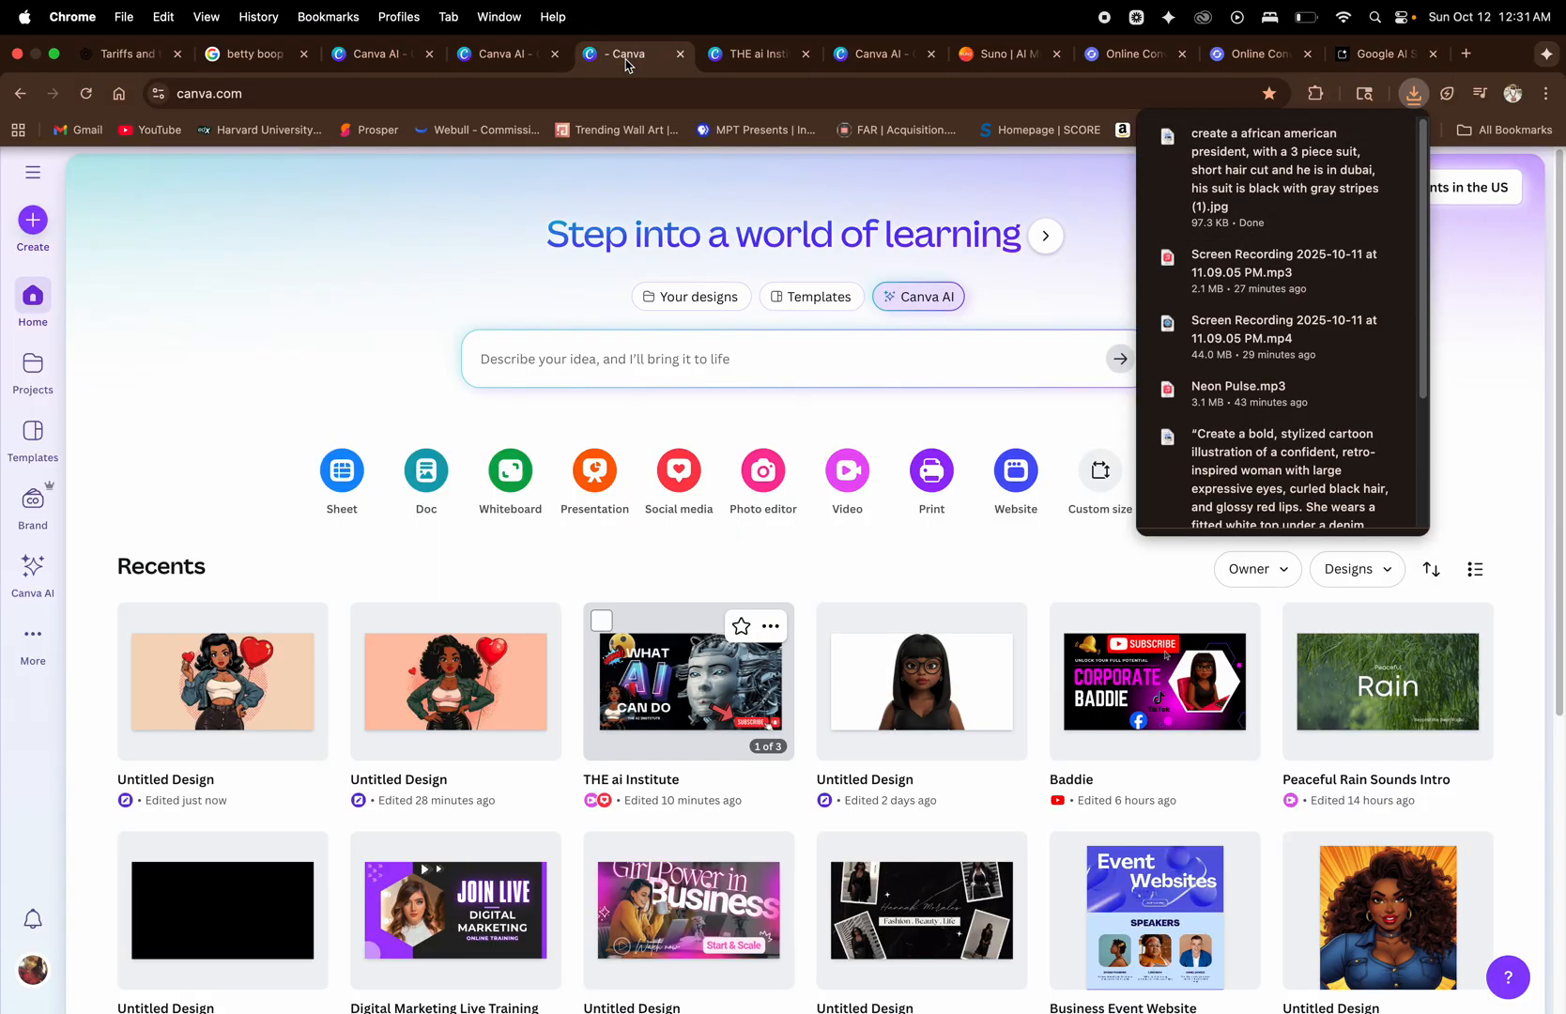
{"action": "left_click", "coordinate": [490, 62]}
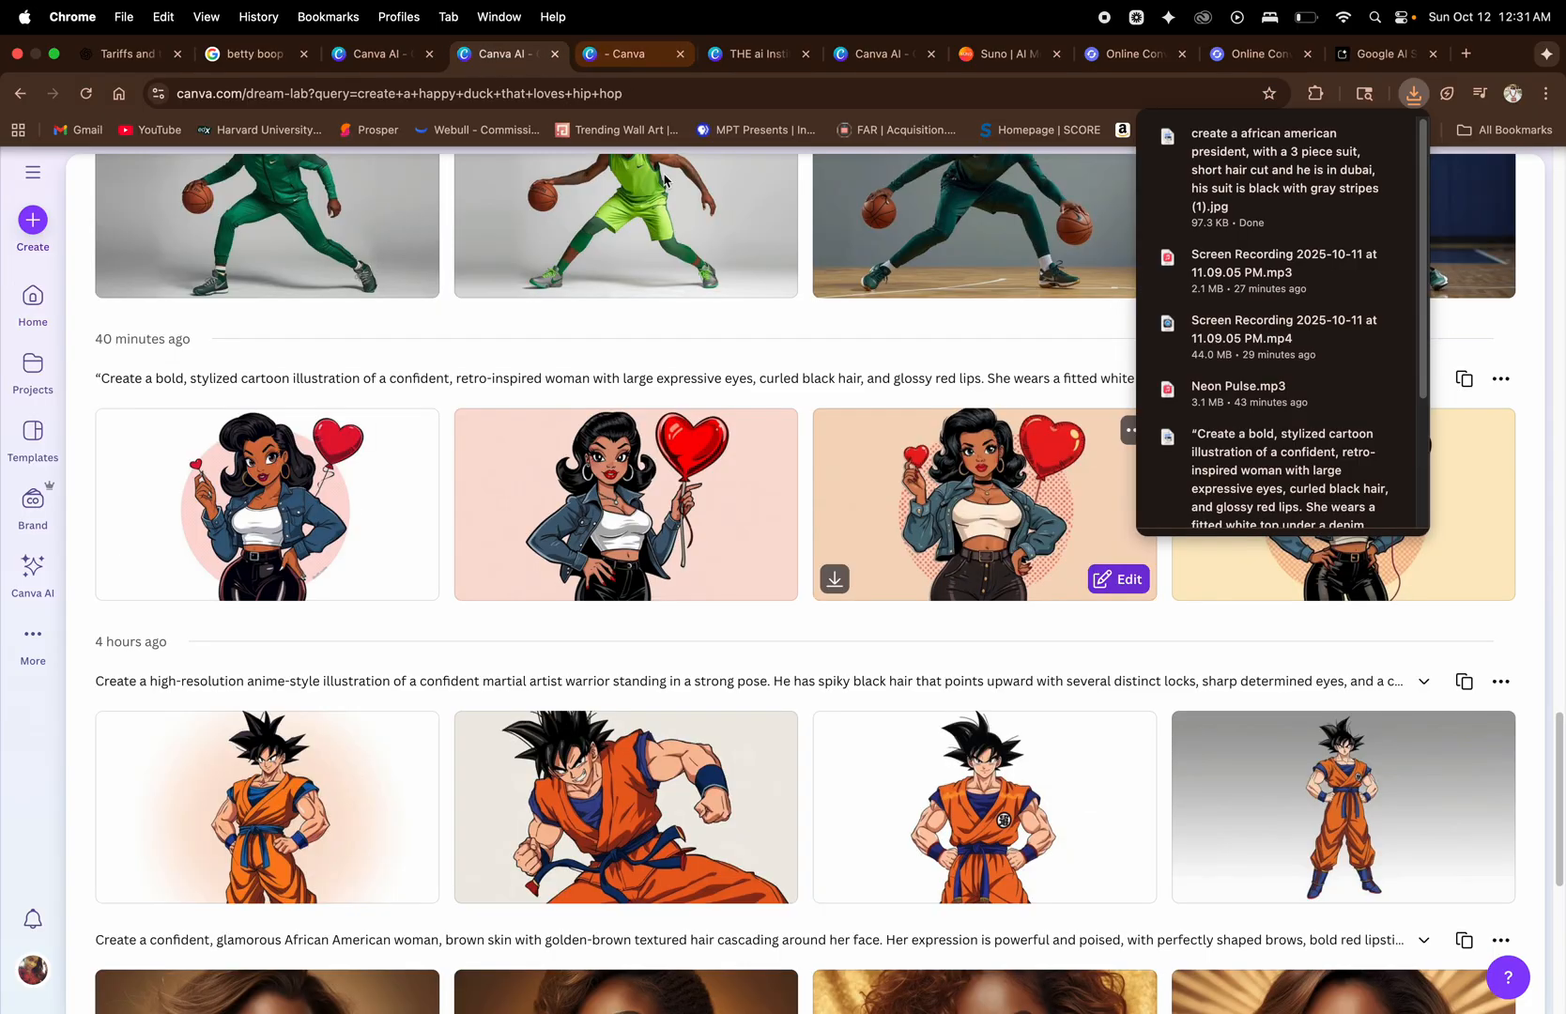
{"action": "scroll", "coordinate": [886, 460], "scroll_direction": "down", "scroll_amount": 1}
{"action": "scroll", "coordinate": [886, 460], "scroll_direction": "up", "scroll_amount": 5}
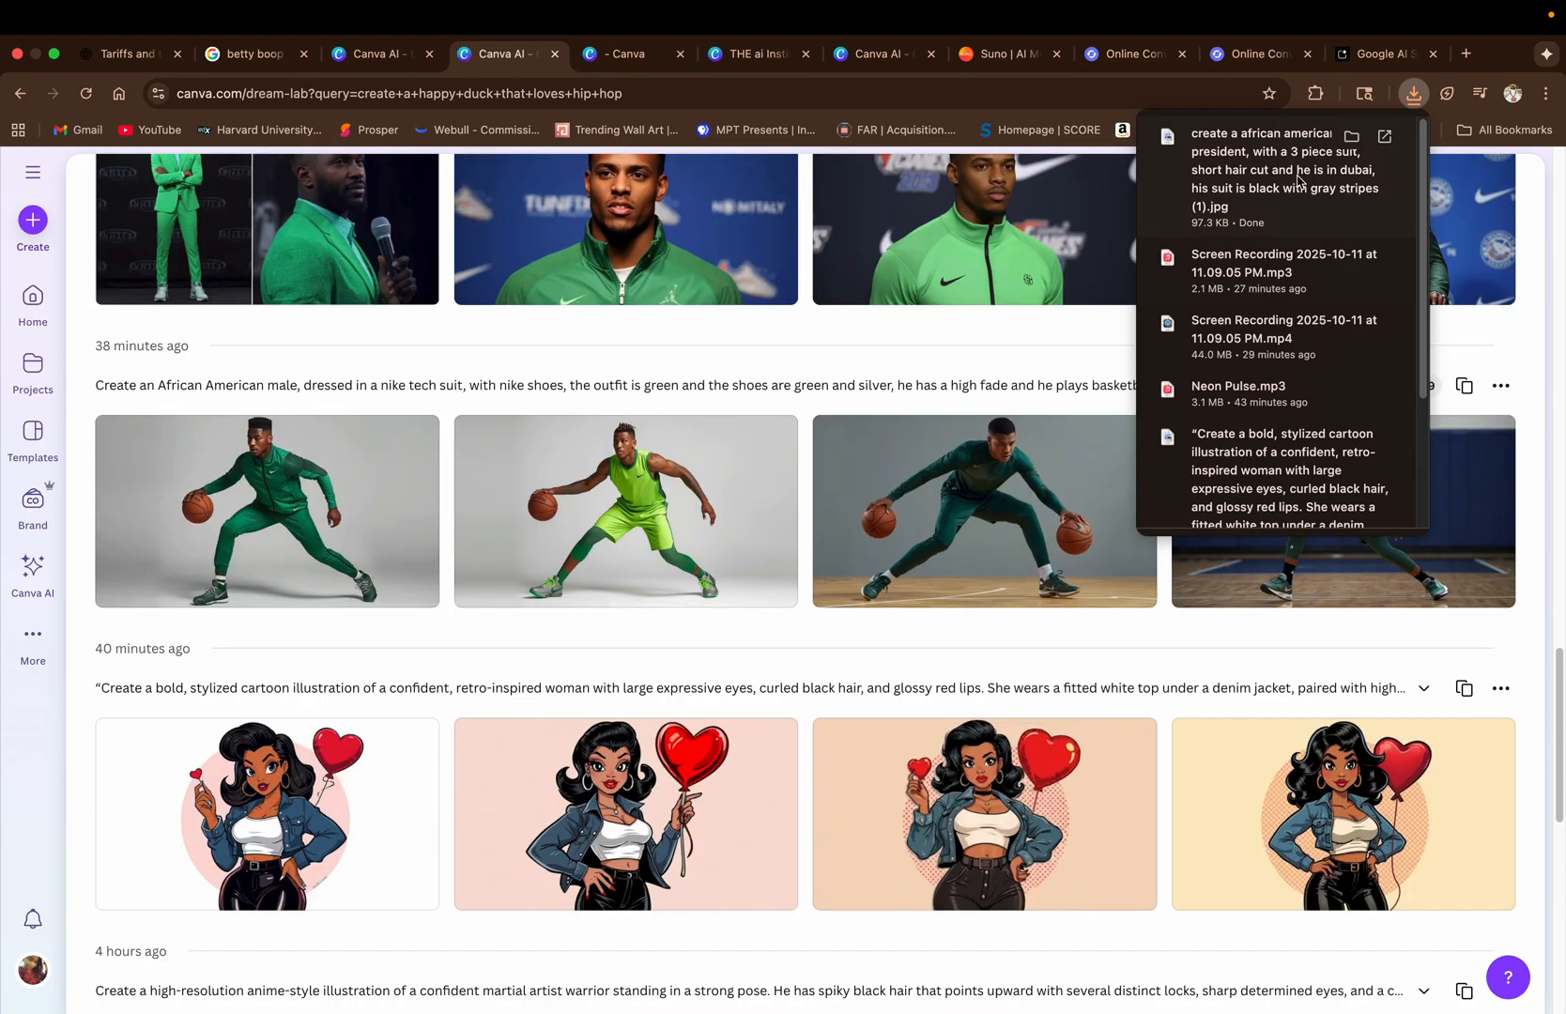
View the downloaded president image in Preview, return to Canva and look through the generated image sets up to the newest one.
{"action": "left_click", "coordinate": [1397, 134]}
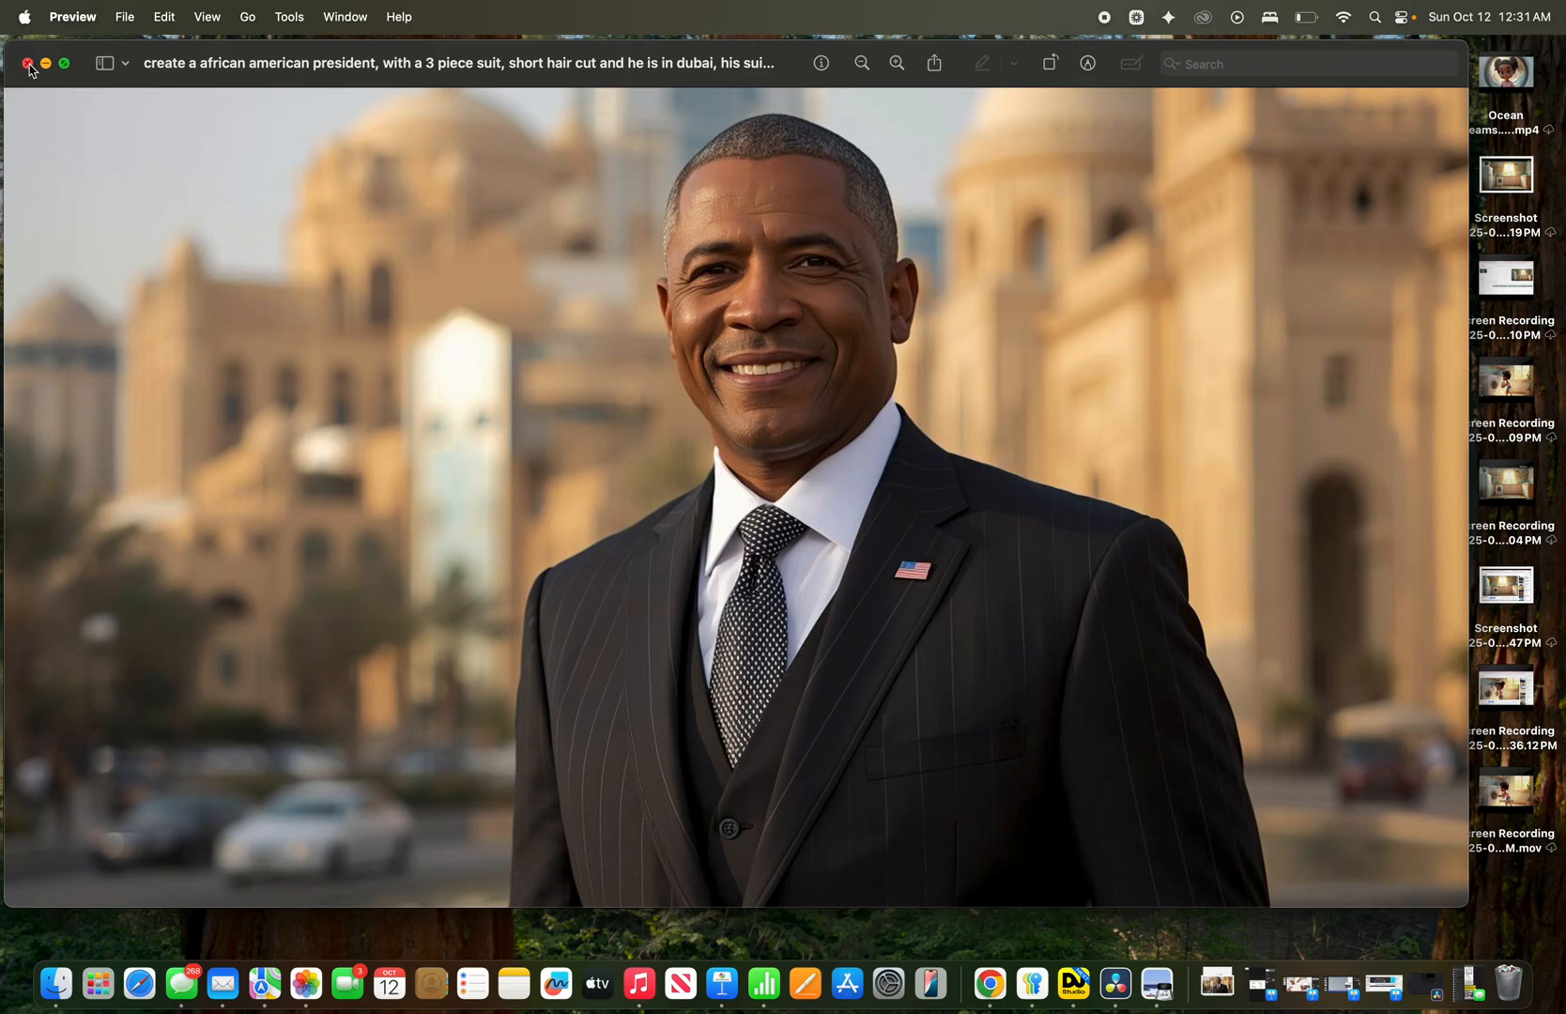
{"action": "left_click", "coordinate": [991, 985]}
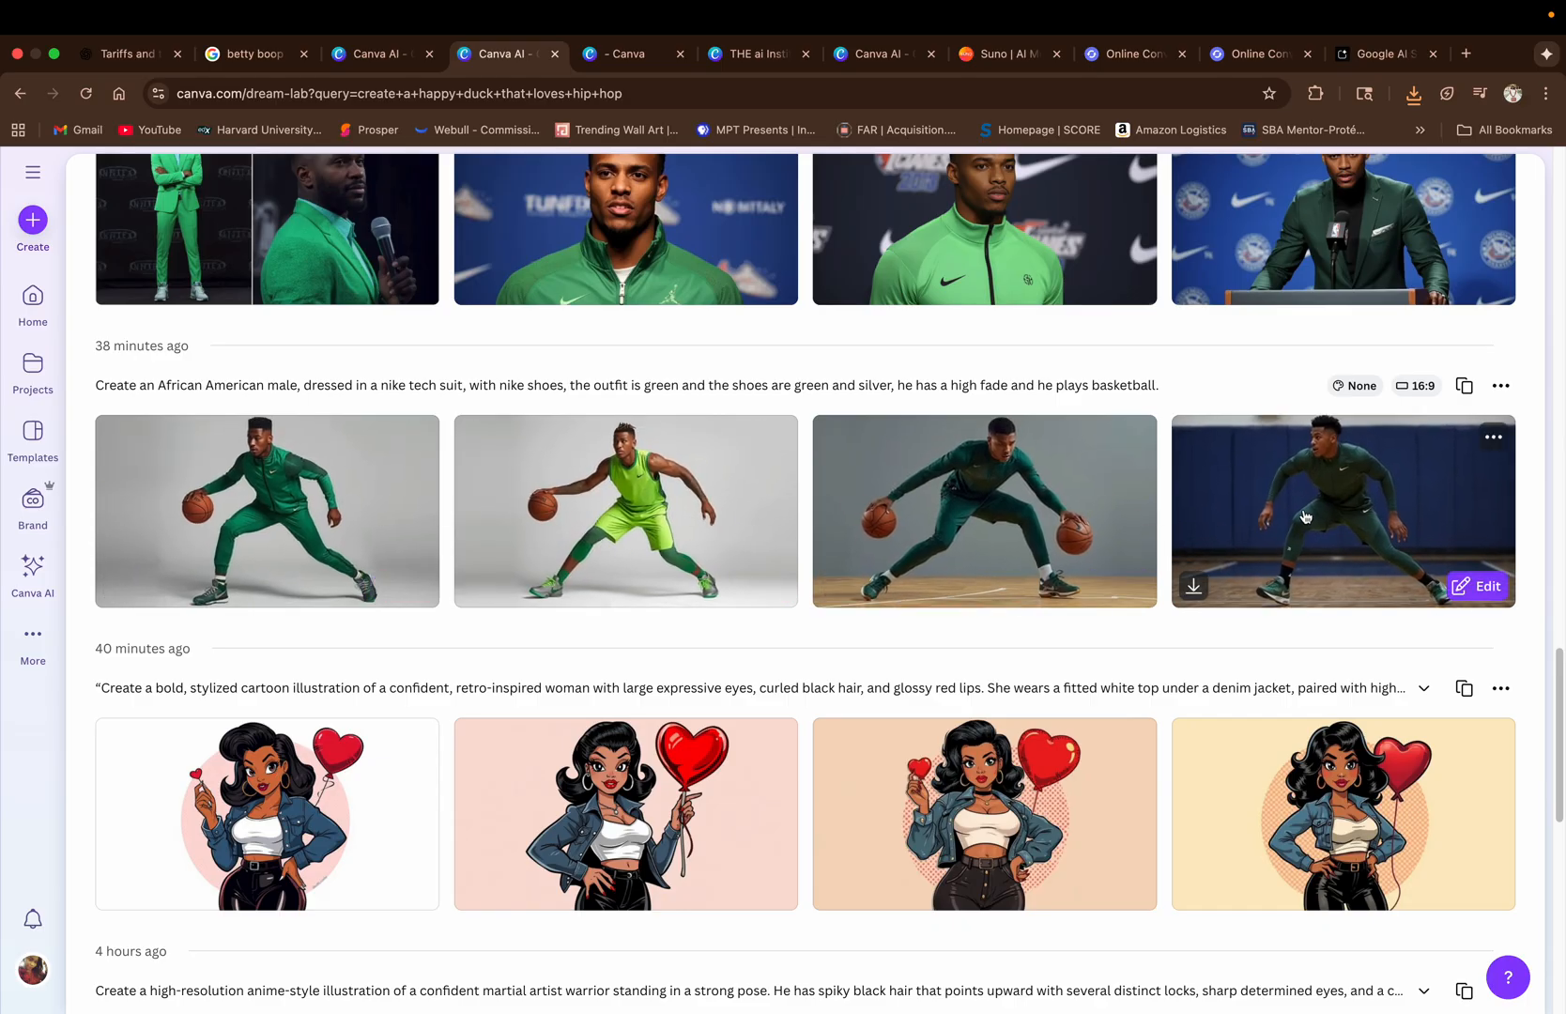
{"action": "scroll", "coordinate": [1173, 507], "scroll_direction": "down", "scroll_amount": 1}
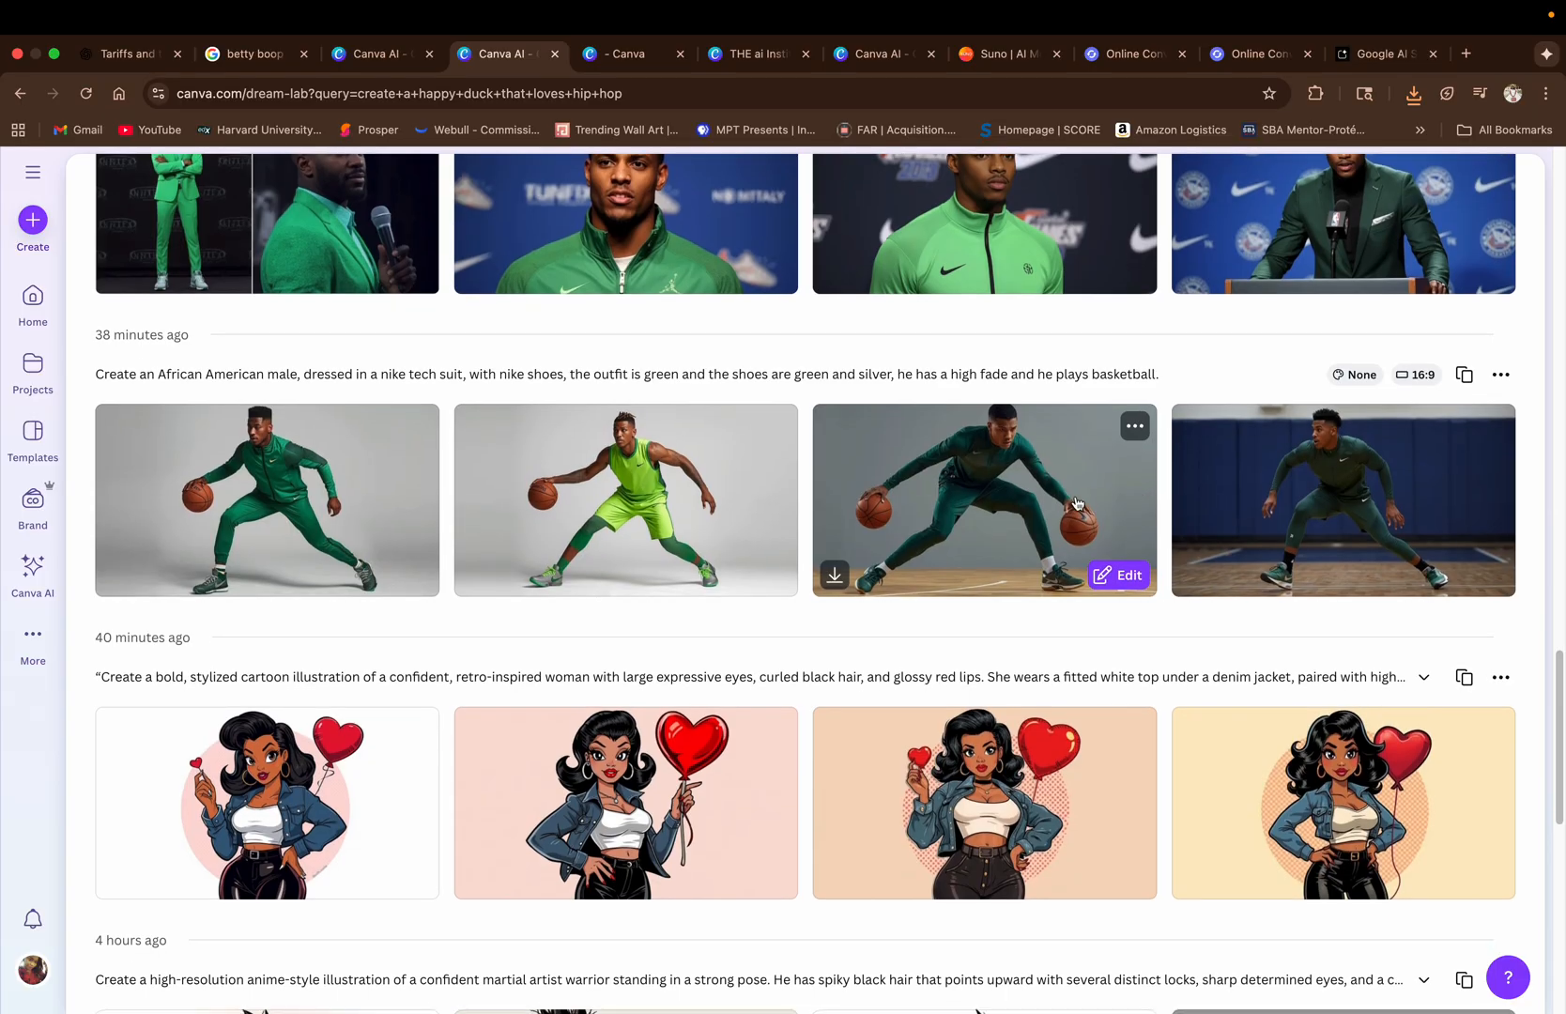
{"action": "scroll", "coordinate": [788, 373], "scroll_direction": "up", "scroll_amount": 3}
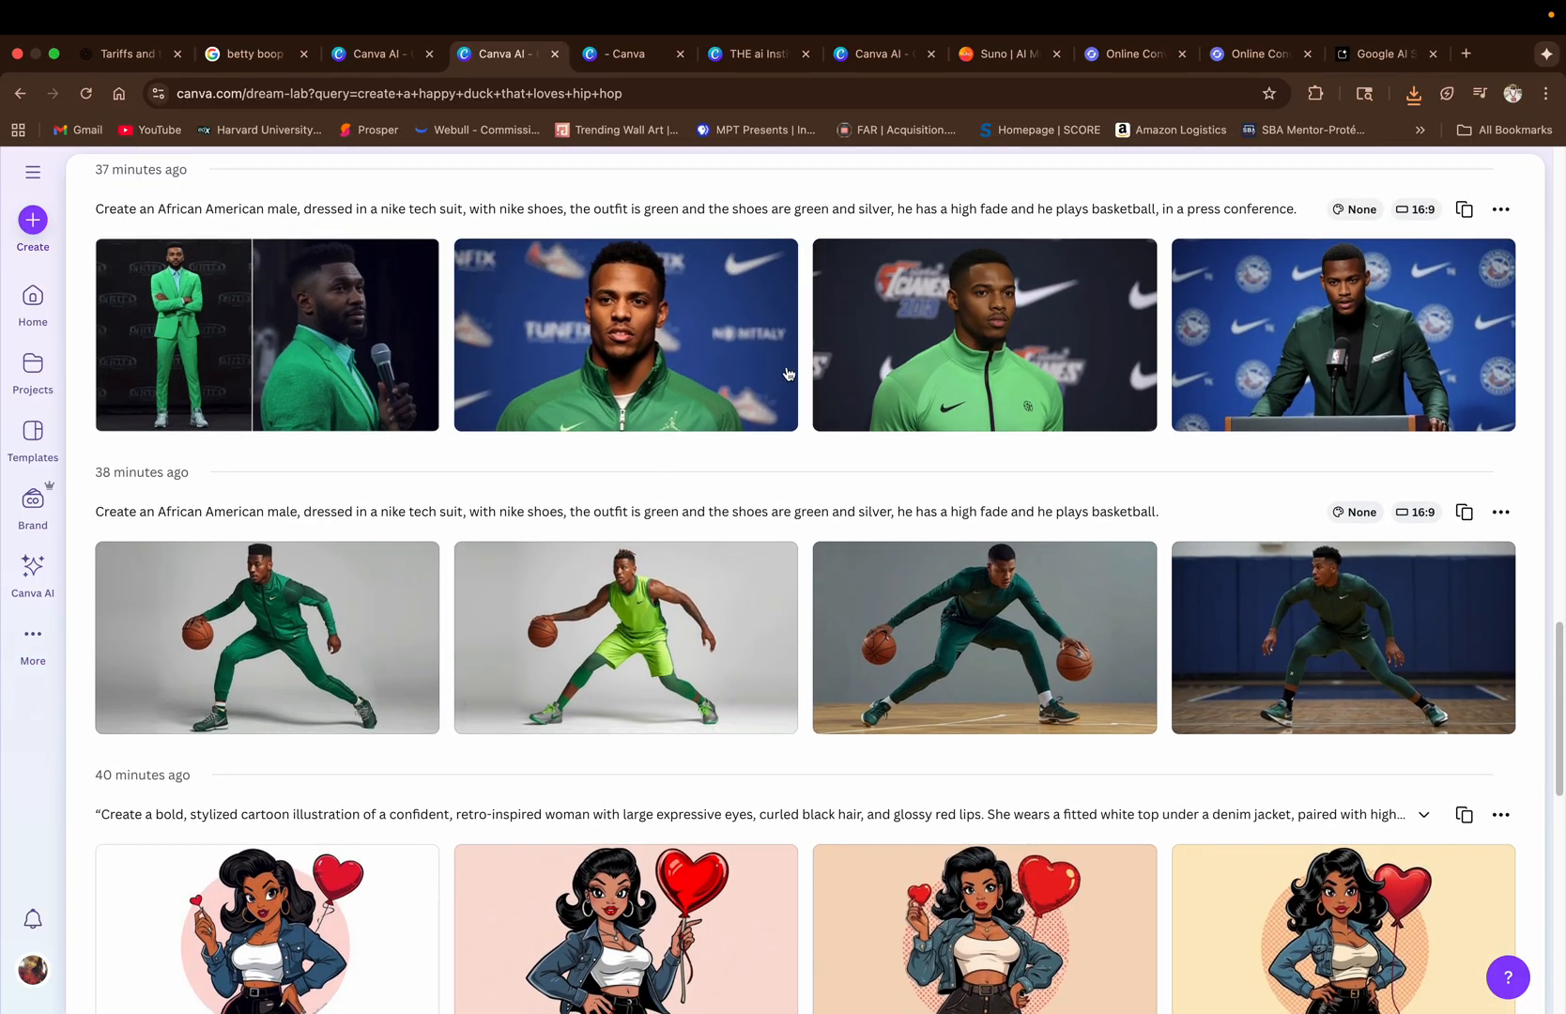
{"action": "scroll", "coordinate": [1194, 339], "scroll_direction": "up", "scroll_amount": 5}
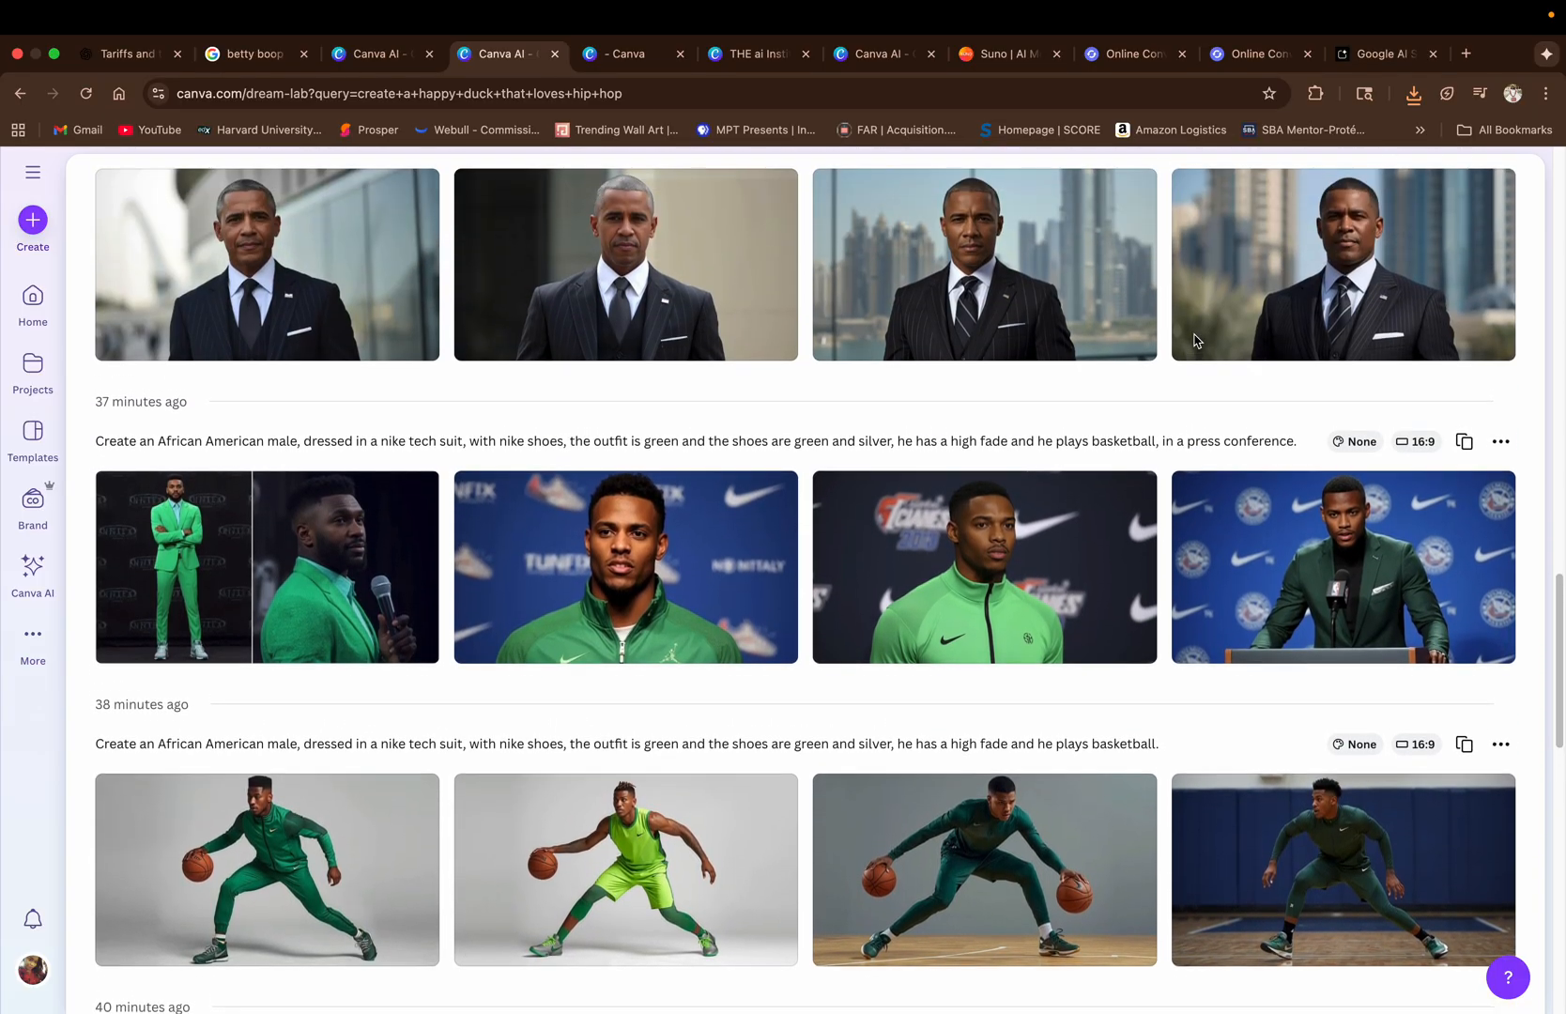
{"action": "scroll", "coordinate": [1194, 340], "scroll_direction": "up", "scroll_amount": 13}
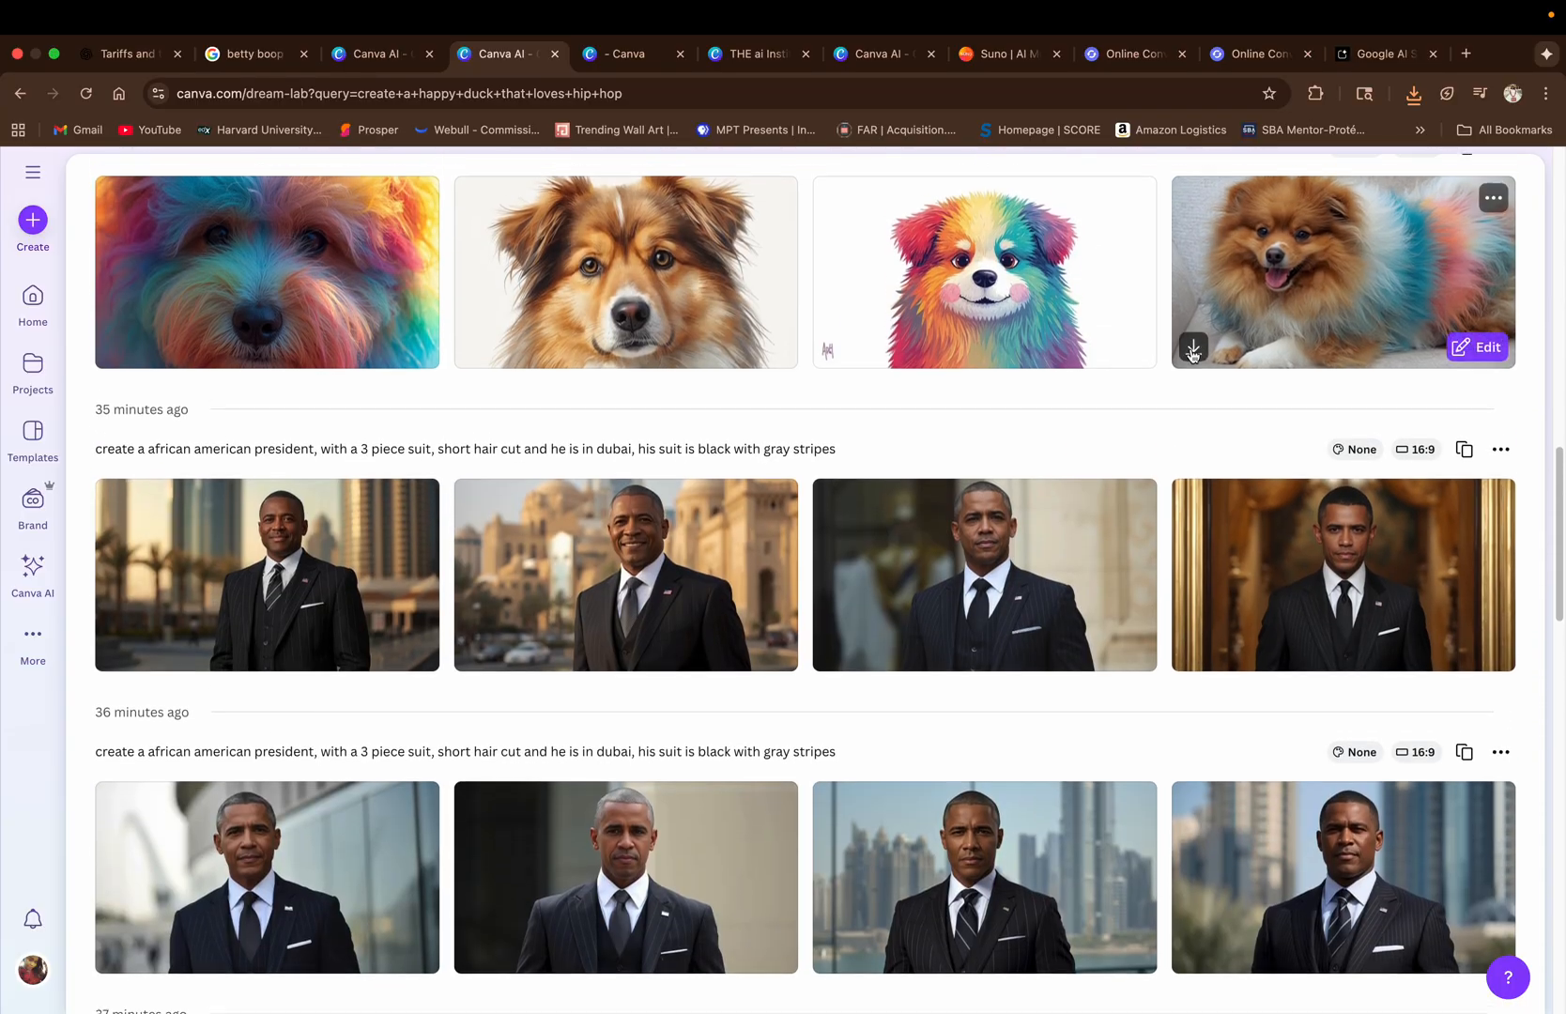
{"action": "scroll", "coordinate": [1192, 352], "scroll_direction": "up", "scroll_amount": 20}
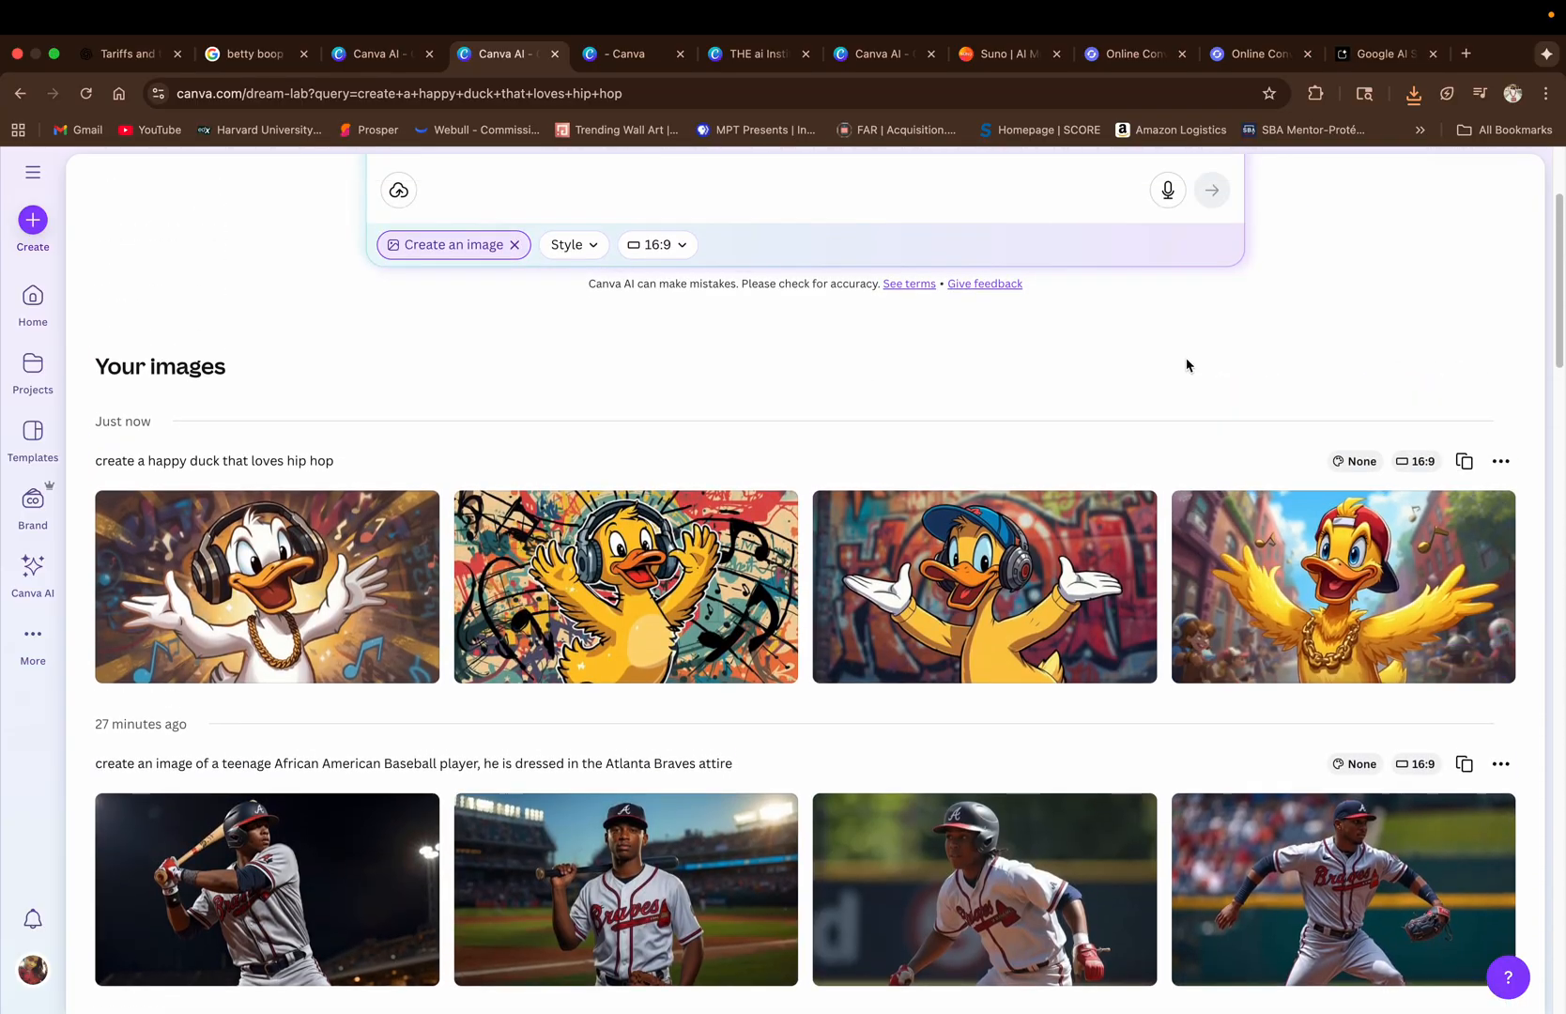
{"action": "mouse_move", "coordinate": [327, 559]}
Switch to Google AI Studio, pause the generated speech's playback and download its audio file.
{"action": "left_click", "coordinate": [1373, 54]}
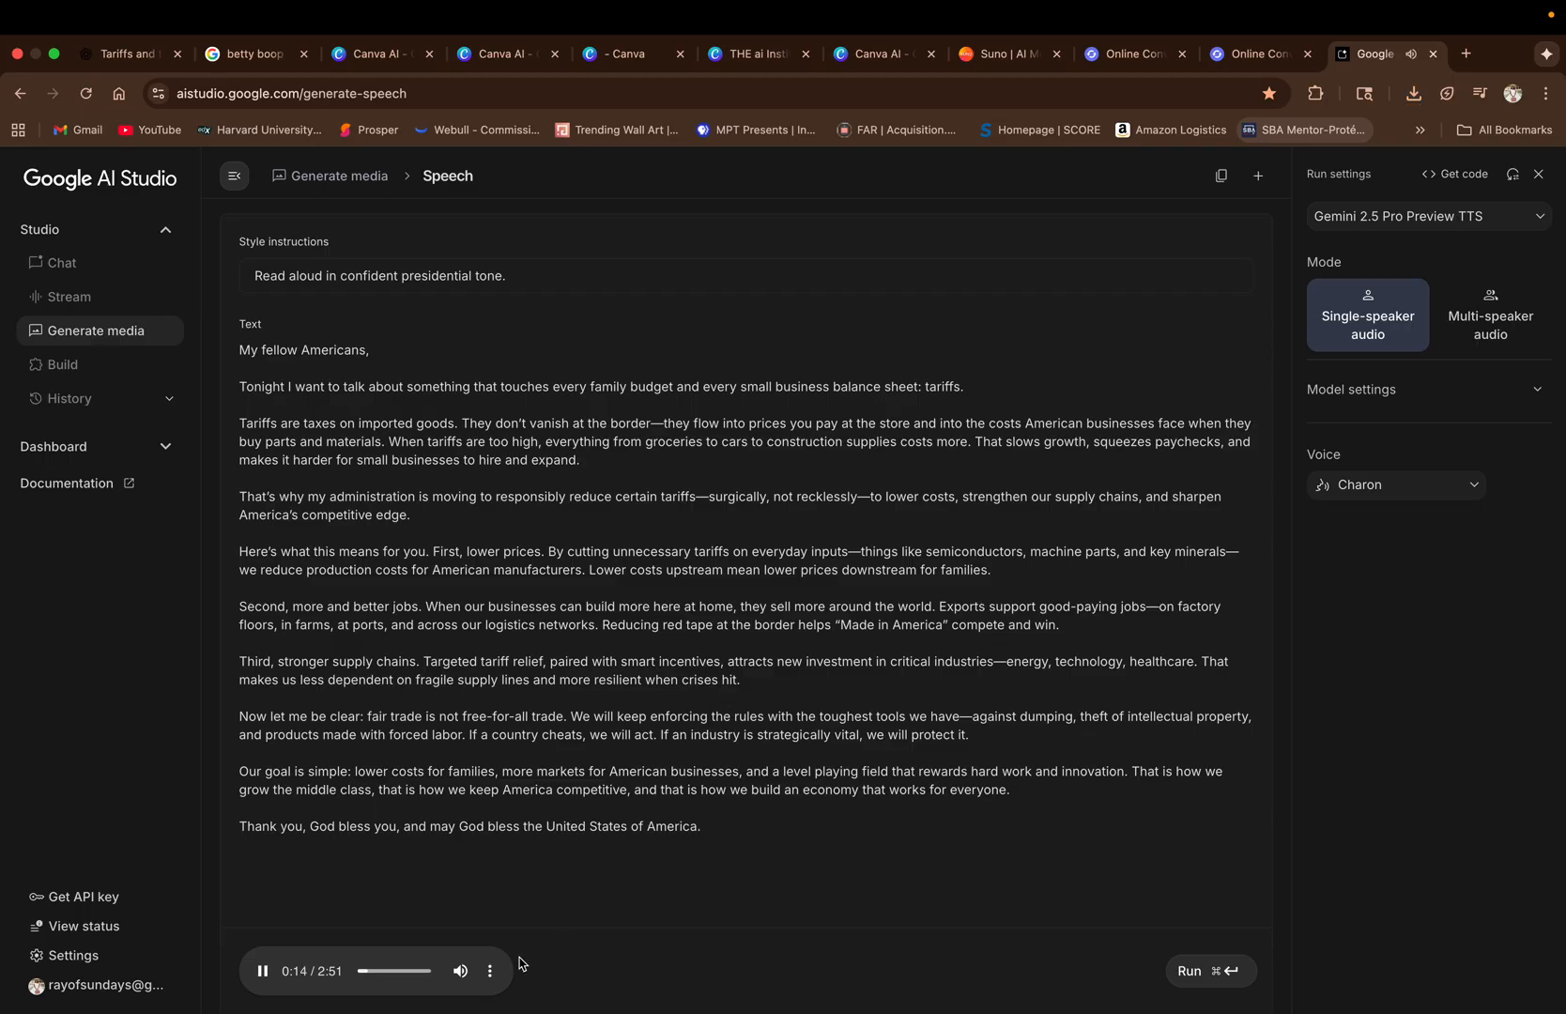
{"action": "left_click", "coordinate": [262, 972]}
{"action": "left_click", "coordinate": [489, 972]}
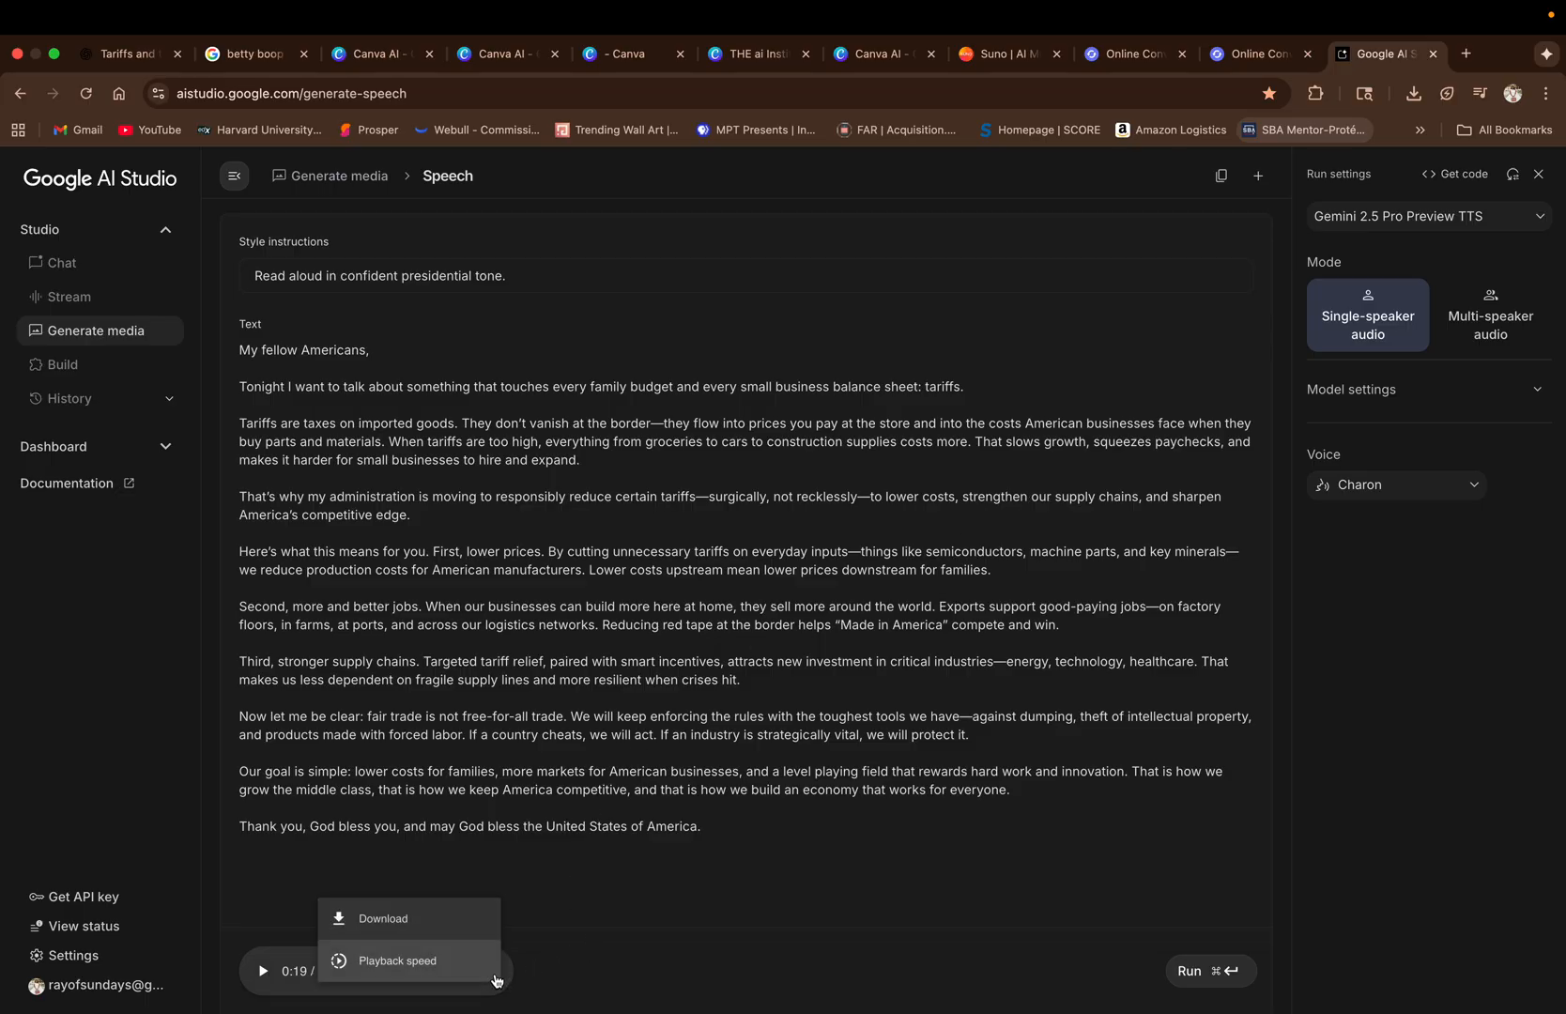
{"action": "left_click", "coordinate": [404, 919]}
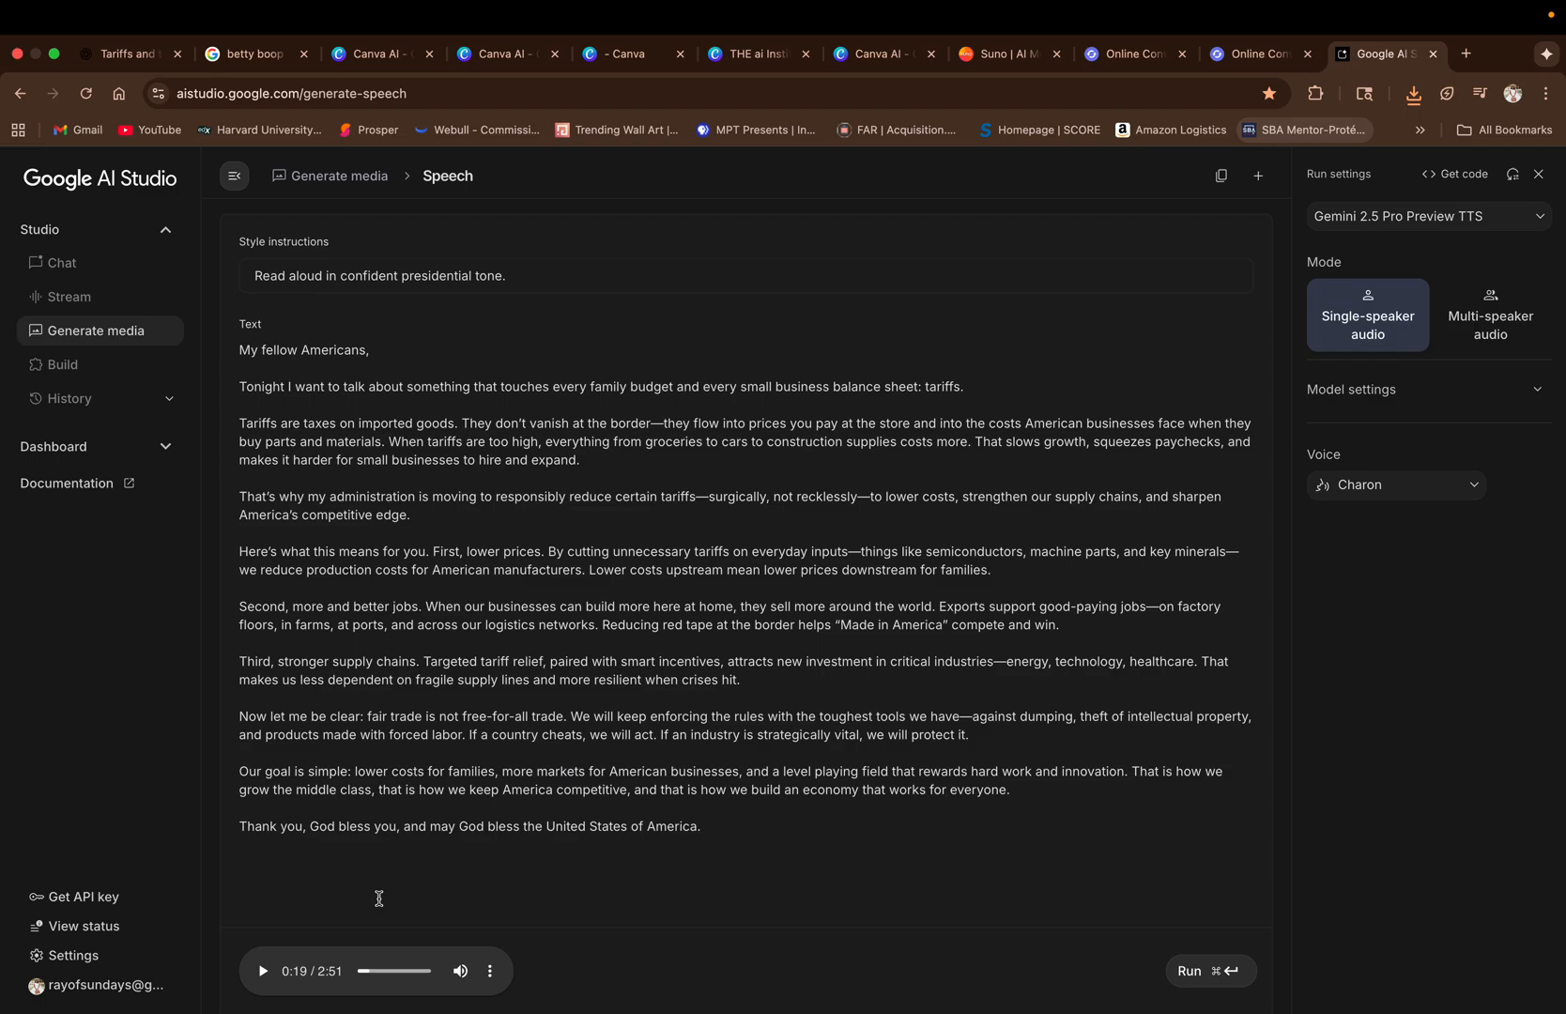
{"action": "key", "text": "super+shift+5"}
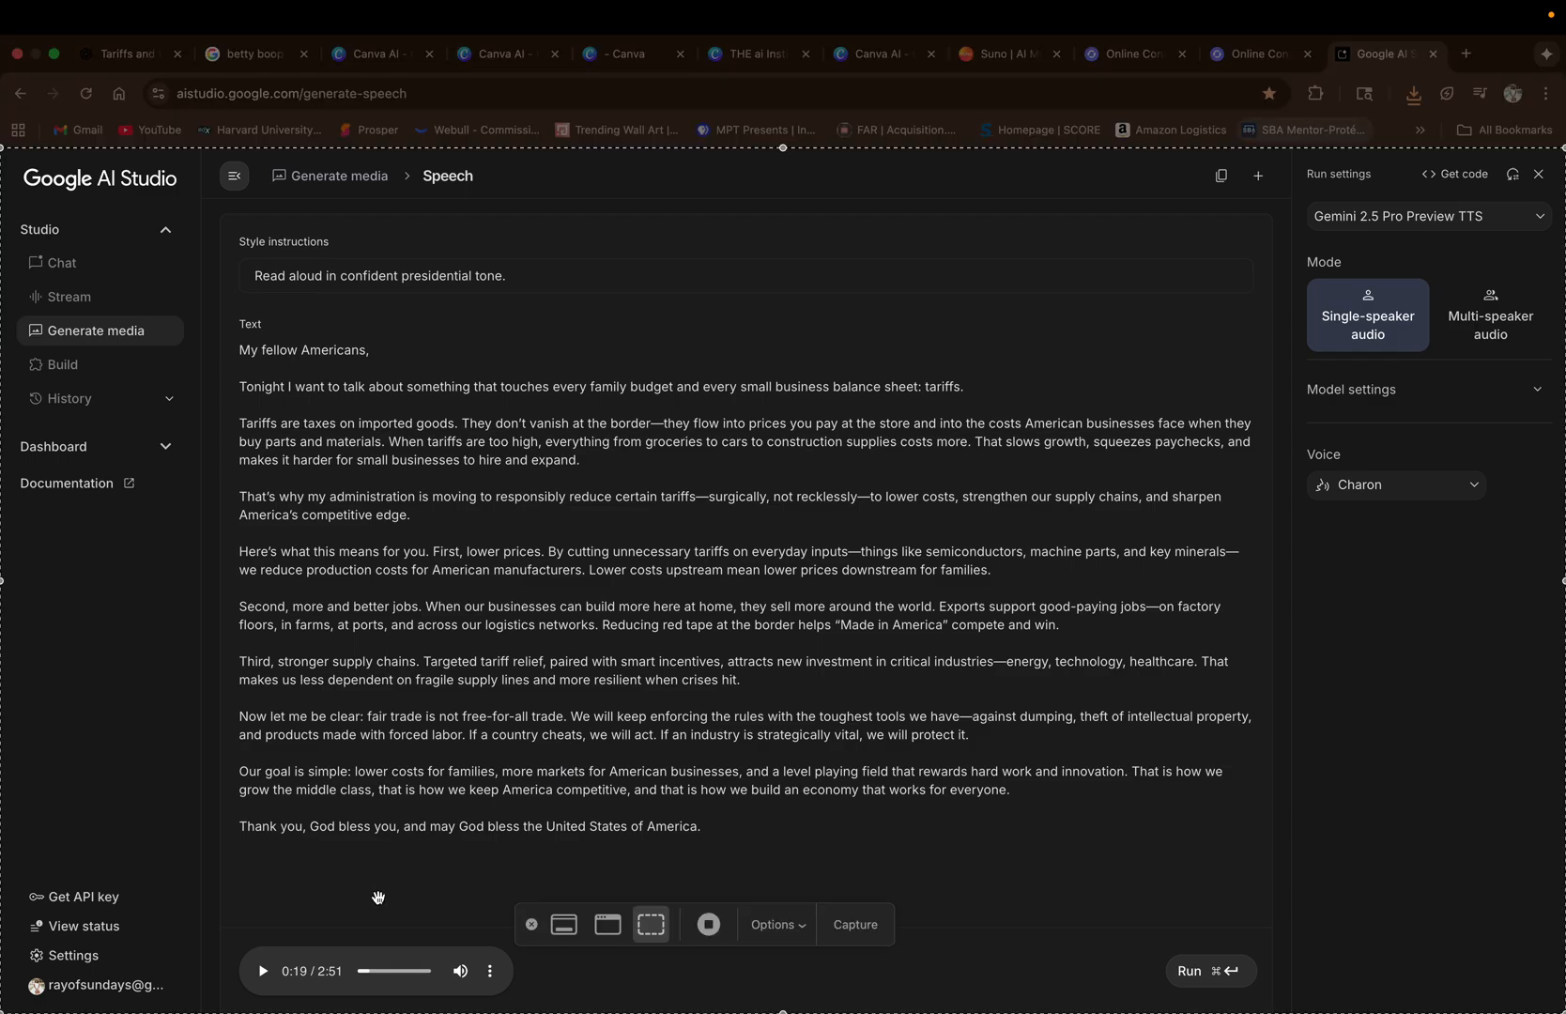